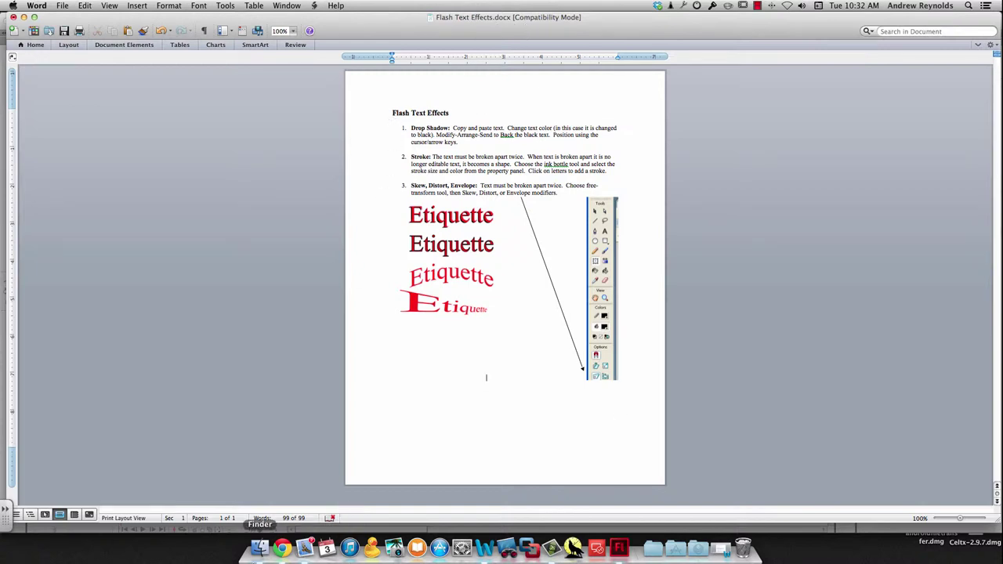
Step: Select Flash Text Effects.docx in the Vector folder, then minimize the Word handout to reveal Flash
{"action": "left_click", "coordinate": [254, 552]}
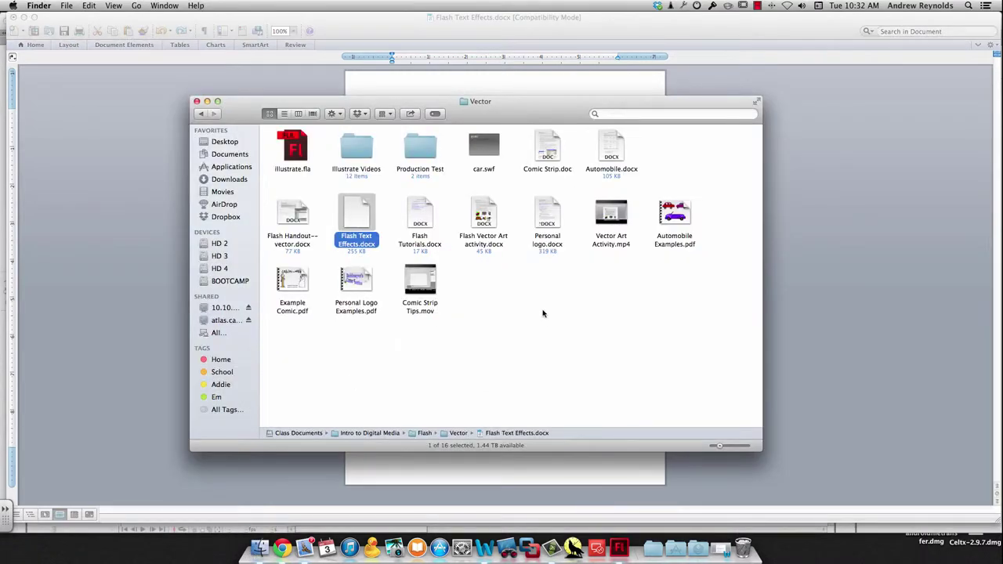
{"action": "left_click", "coordinate": [545, 314]}
{"action": "left_click", "coordinate": [359, 216]}
{"action": "left_click", "coordinate": [284, 92]}
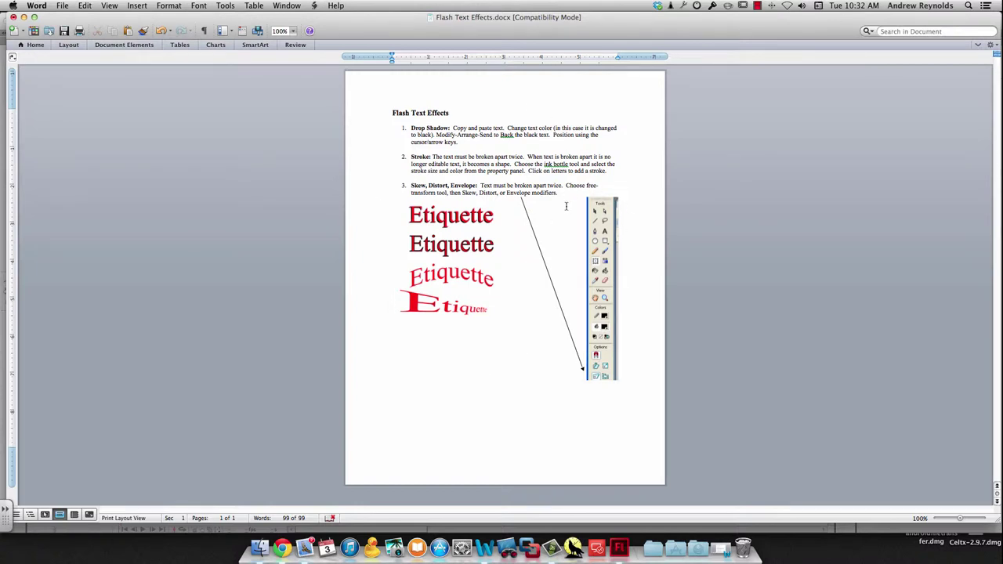
{"action": "left_click", "coordinate": [24, 16]}
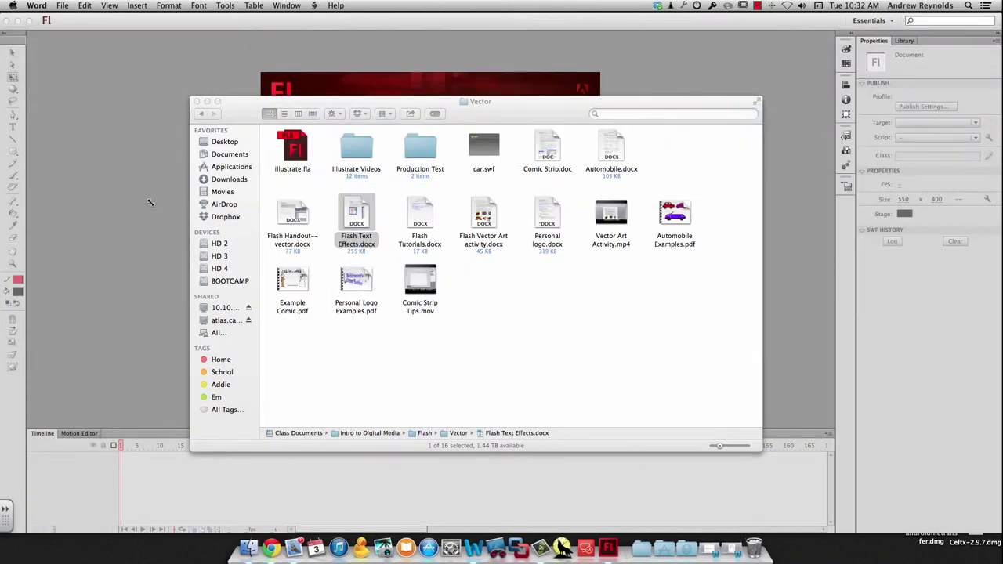
Step: Create a new ActionScript 3.0 document and type 'December 3, 2013' on the stage
{"action": "left_click", "coordinate": [150, 204]}
{"action": "left_click", "coordinate": [415, 158]}
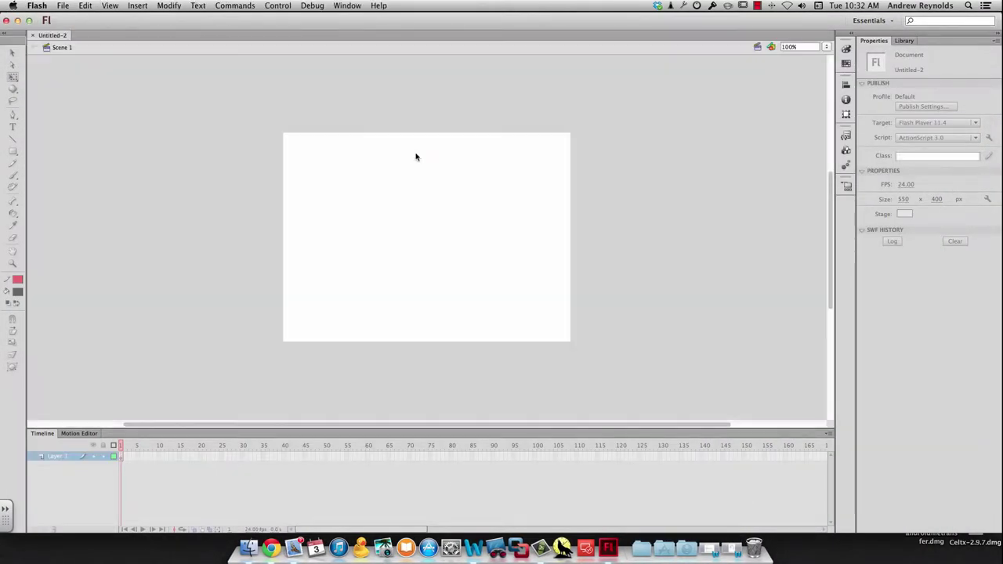
{"action": "left_click", "coordinate": [13, 126]}
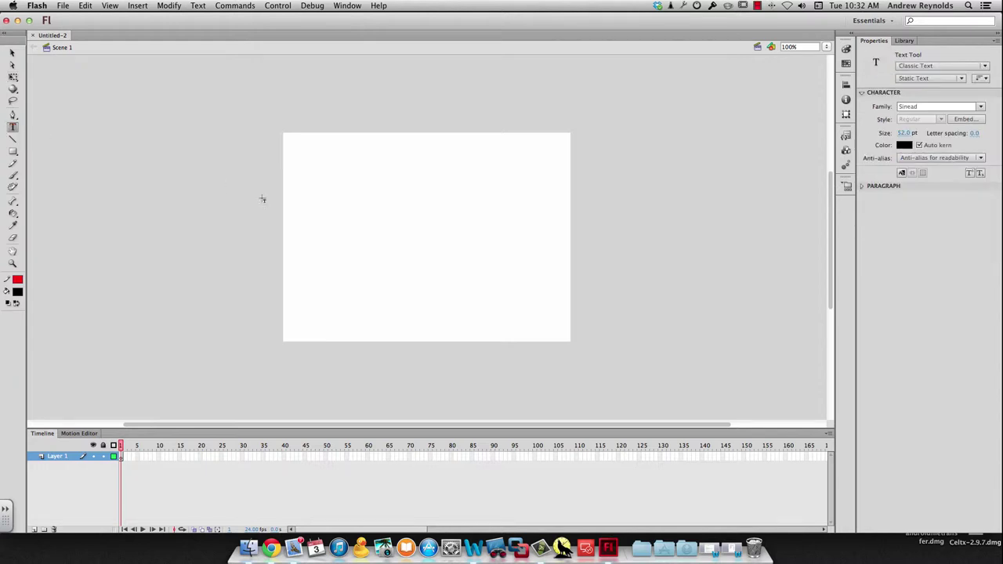
{"action": "left_click", "coordinate": [361, 216]}
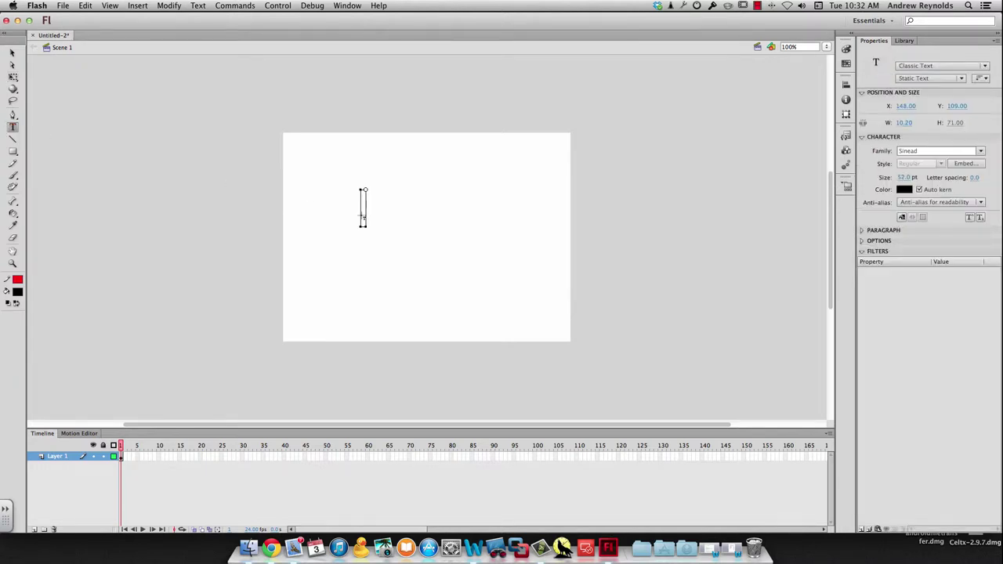
{"action": "type", "text": "Decemb"}
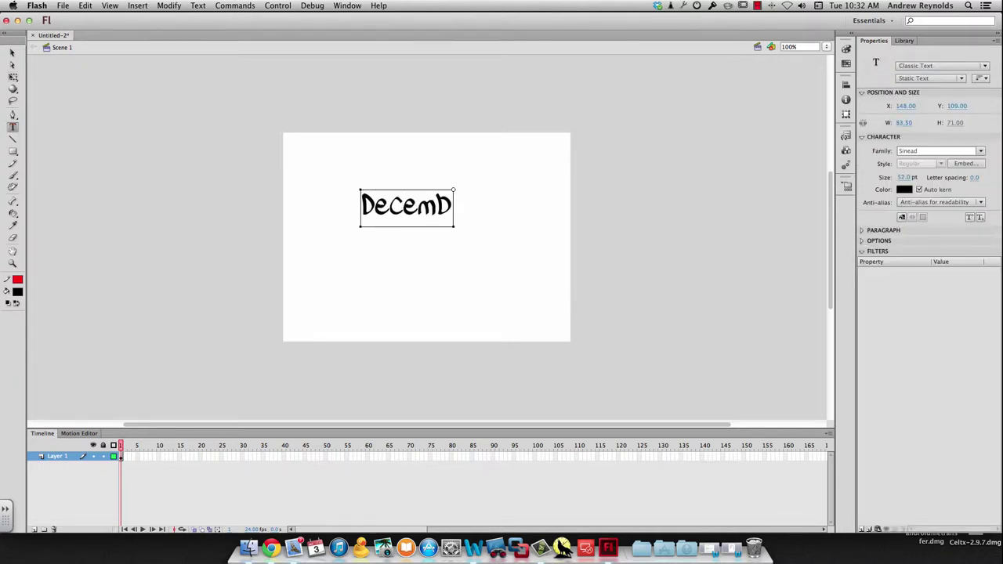
{"action": "type", "text": "er 3, 2013"}
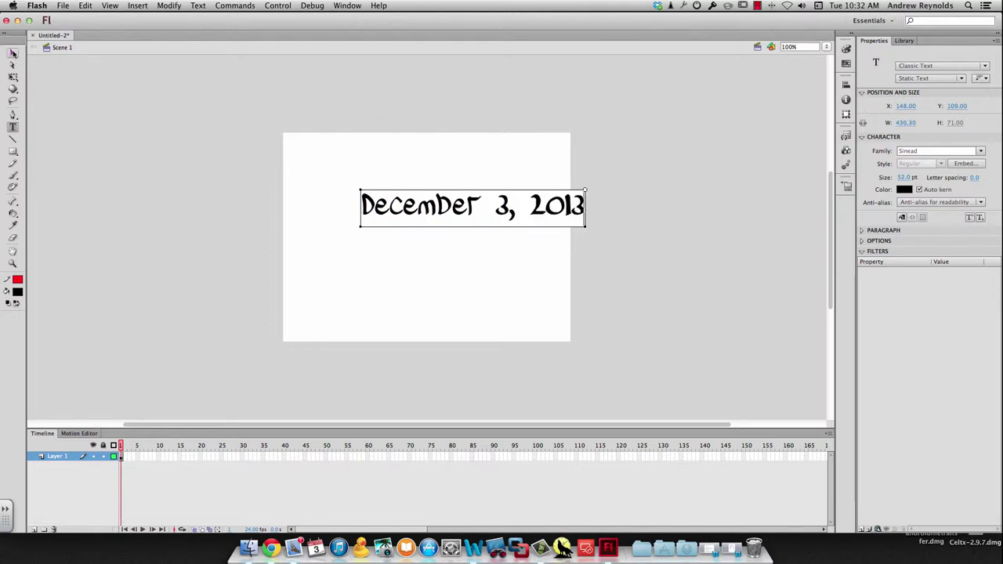
Step: Move the date text to X 61, Y 142 and enlarge it slightly from 52 pt
{"action": "left_click", "coordinate": [13, 53]}
{"action": "left_click_drag", "start_coordinate": [409, 197], "coordinate": [365, 214]}
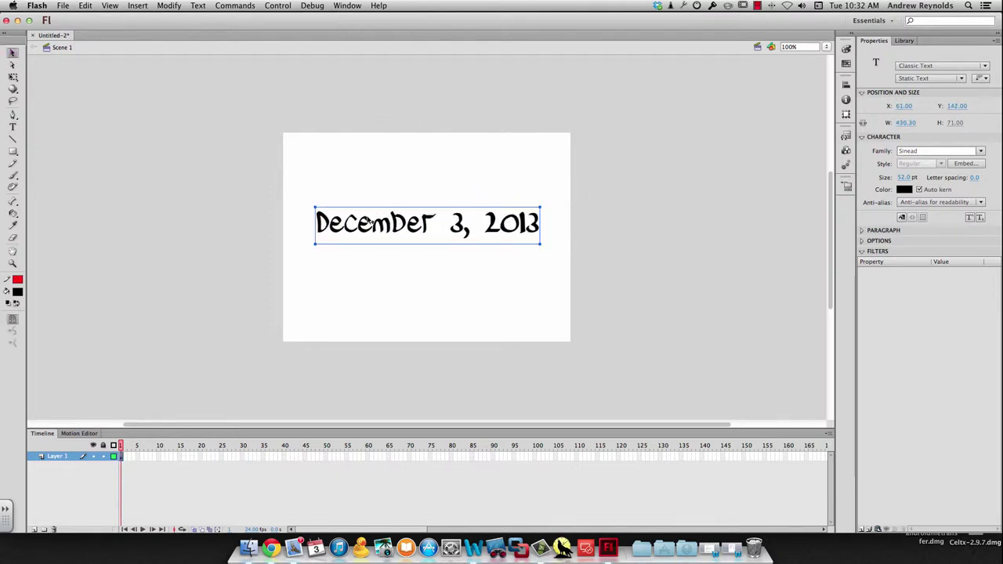
{"action": "double_click", "coordinate": [450, 221]}
{"action": "left_click_drag", "start_coordinate": [463, 223], "coordinate": [316, 223]}
{"action": "left_click_drag", "start_coordinate": [540, 224], "coordinate": [484, 224]}
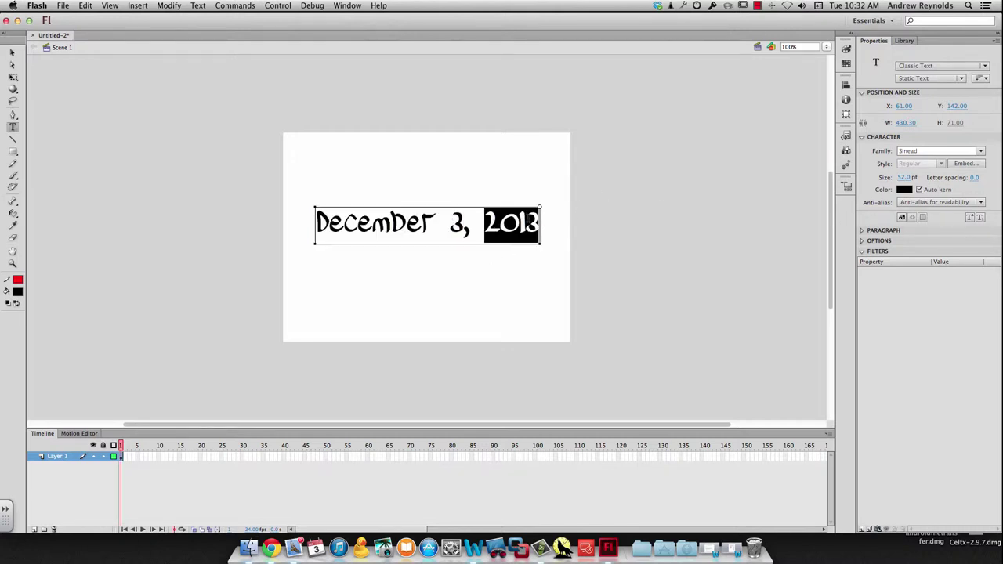
{"action": "key", "text": "super+a"}
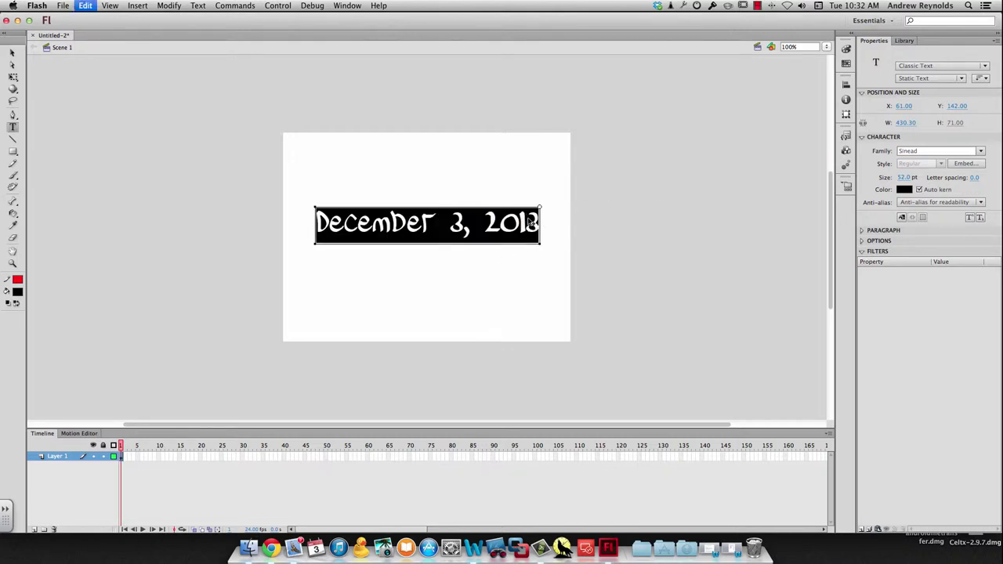
{"action": "left_click", "coordinate": [905, 177]}
{"action": "mouse_move", "coordinate": [907, 179]}
{"action": "left_mouse_down"}
{"action": "mouse_move", "coordinate": [930, 178]}
{"action": "mouse_move", "coordinate": [900, 179]}
{"action": "left_mouse_up"}
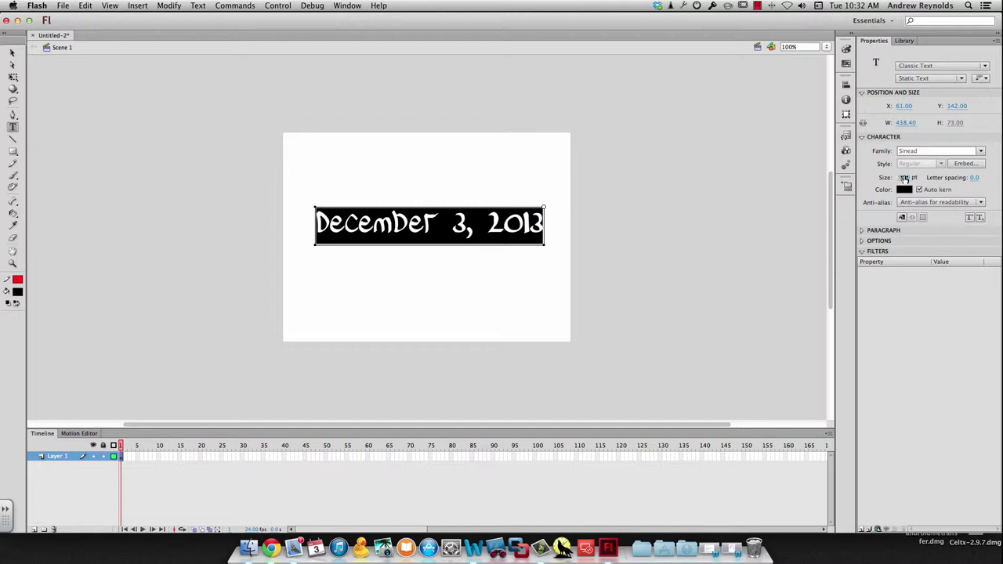
{"action": "left_click", "coordinate": [902, 178]}
Step: Keep the date text at 53 pt and switch its font family from Sinead to Sathu
{"action": "left_click", "coordinate": [926, 152]}
{"action": "left_click", "coordinate": [980, 151]}
{"action": "scroll", "coordinate": [885, 217], "scroll_direction": "up", "scroll_amount": 8}
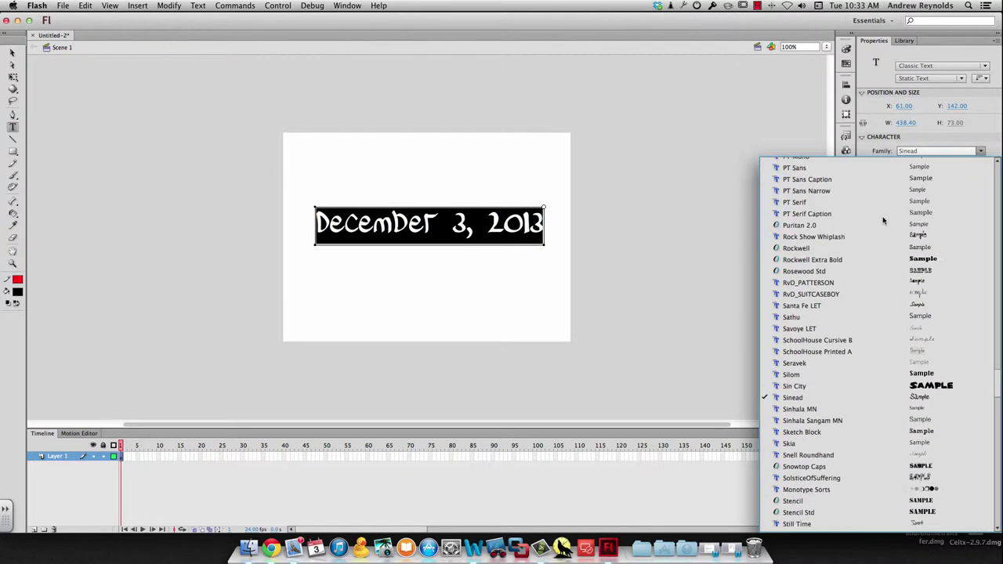
{"action": "scroll", "coordinate": [807, 288], "scroll_direction": "up", "scroll_amount": 3}
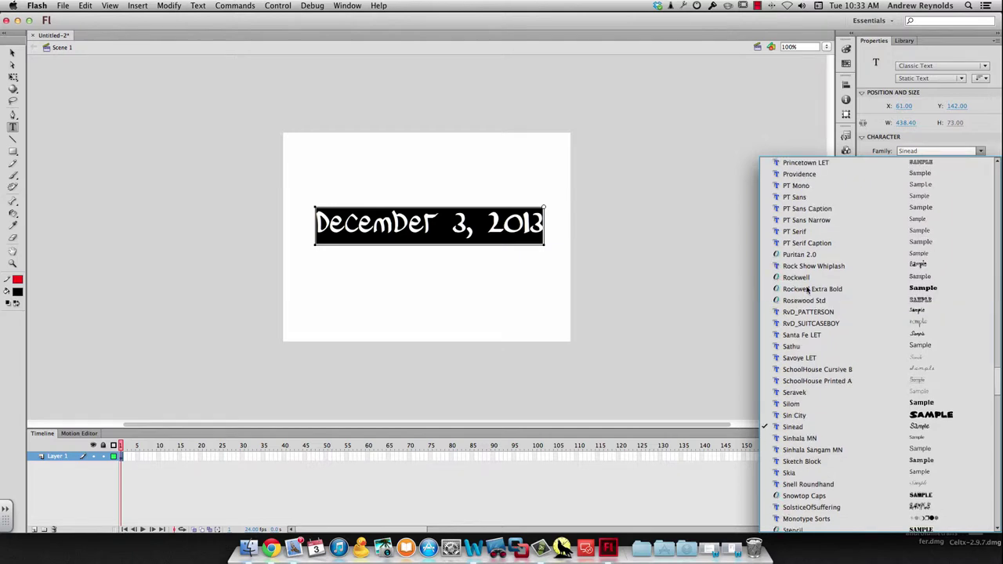
{"action": "scroll", "coordinate": [807, 288], "scroll_direction": "up", "scroll_amount": 2}
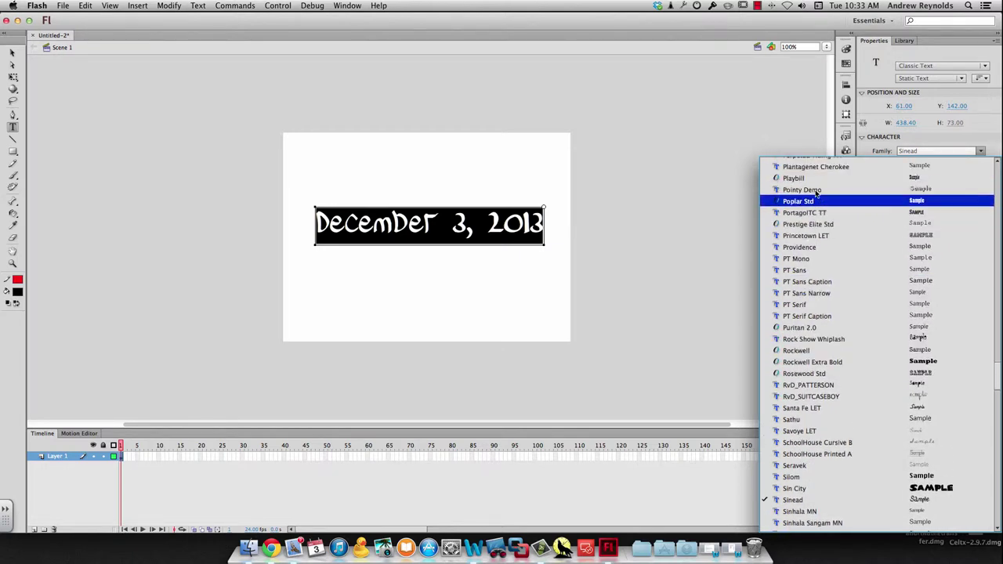
{"action": "scroll", "coordinate": [814, 227], "scroll_direction": "down", "scroll_amount": 6}
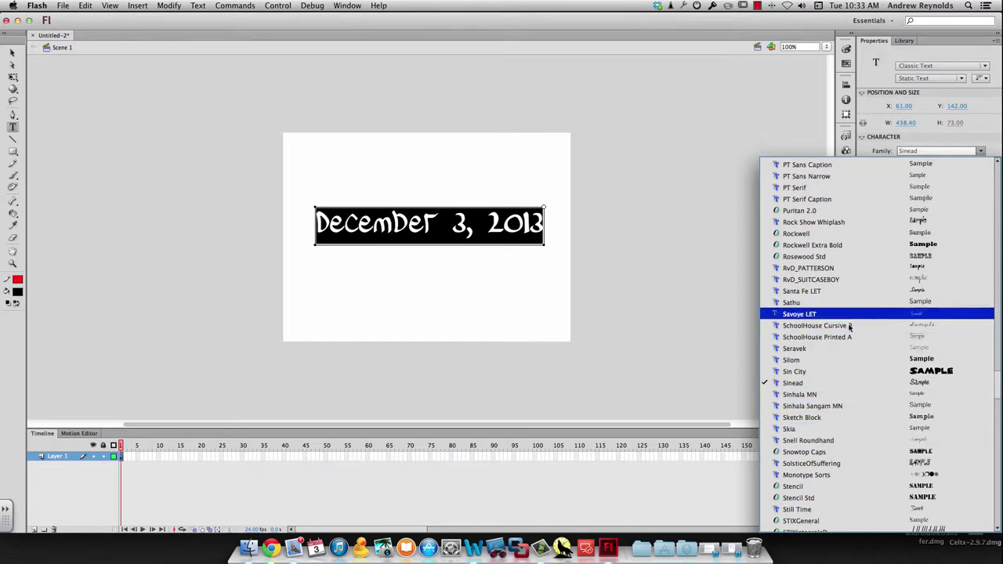
{"action": "scroll", "coordinate": [850, 286], "scroll_direction": "up", "scroll_amount": 1}
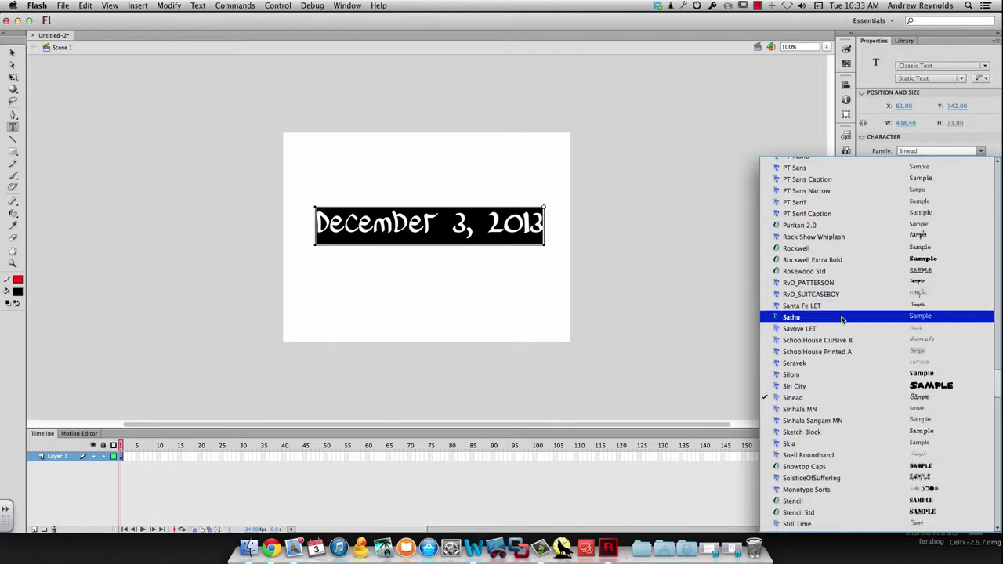
{"action": "left_click", "coordinate": [842, 320]}
{"action": "left_click", "coordinate": [432, 297]}
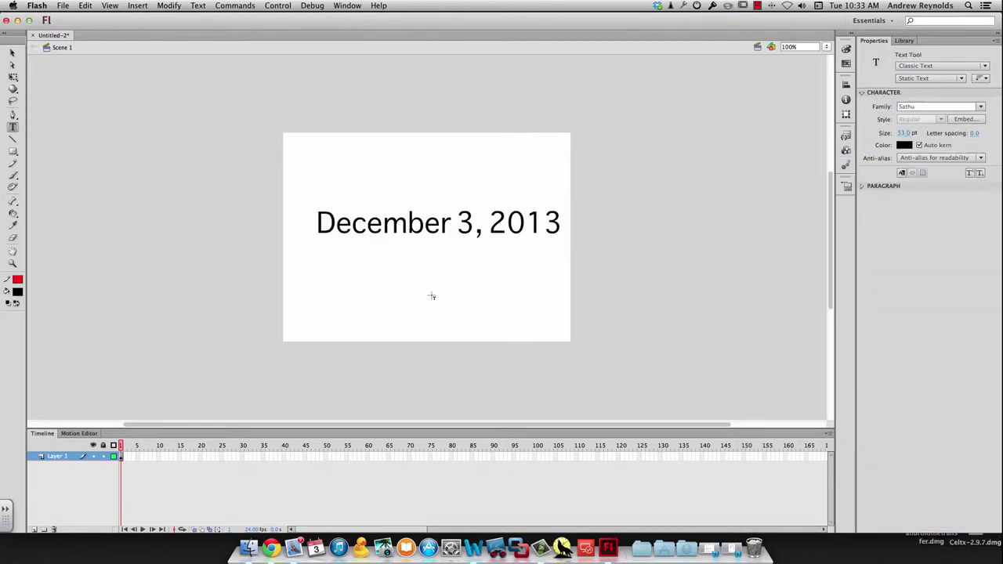
Step: Change the December 3, 2013 text colour from black to red
{"action": "left_click", "coordinate": [14, 56]}
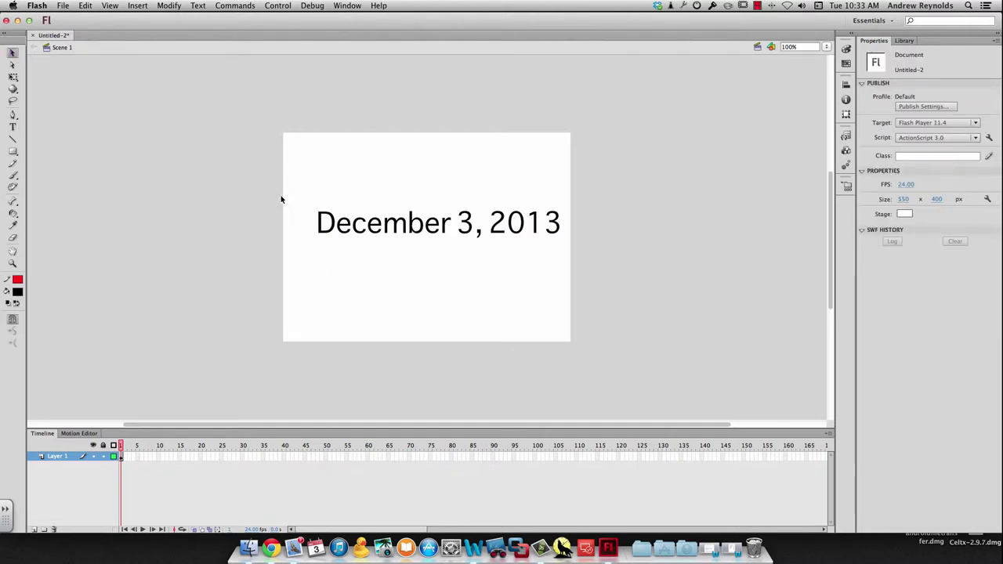
{"action": "double_click", "coordinate": [341, 225]}
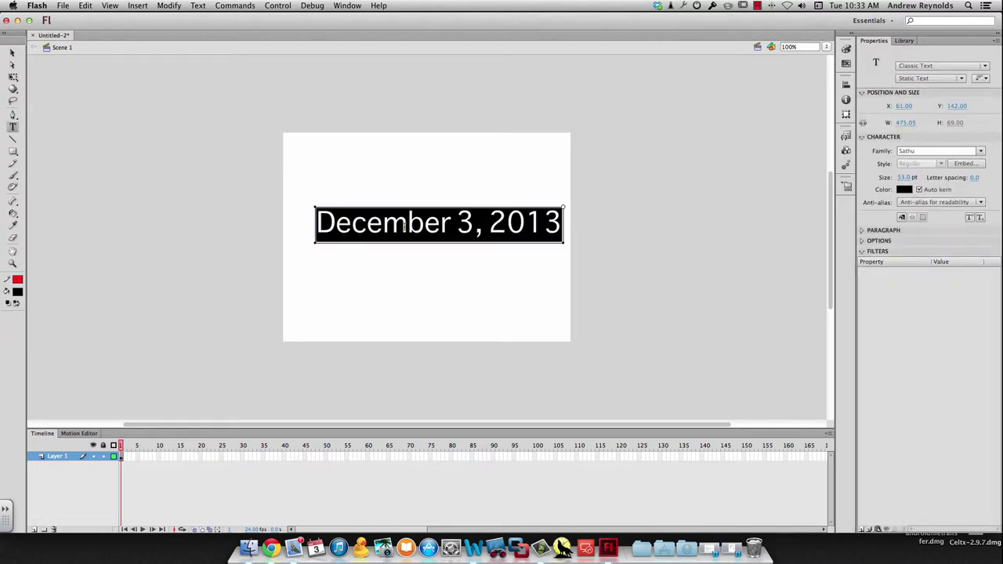
{"action": "left_click", "coordinate": [903, 190]}
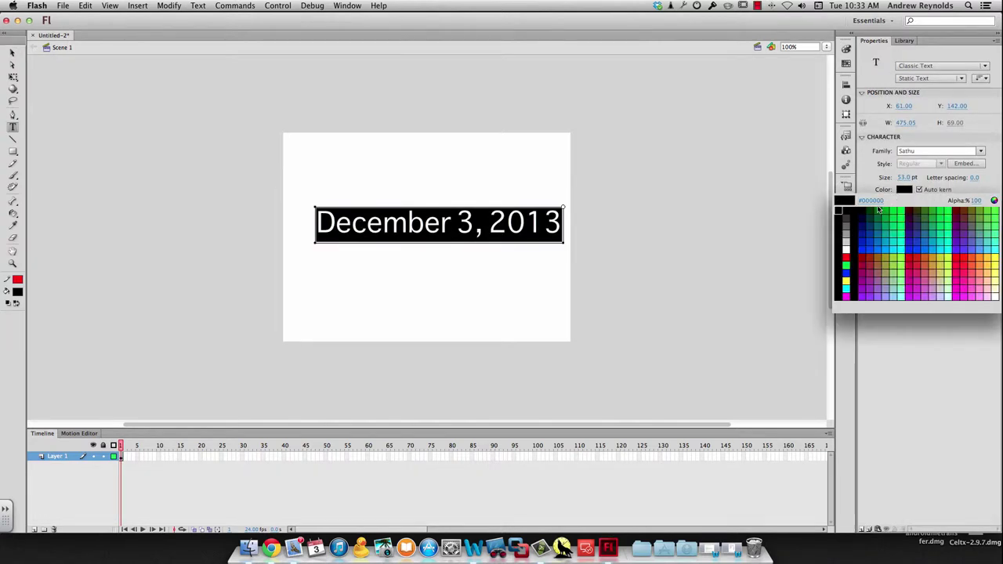
{"action": "left_click", "coordinate": [846, 259]}
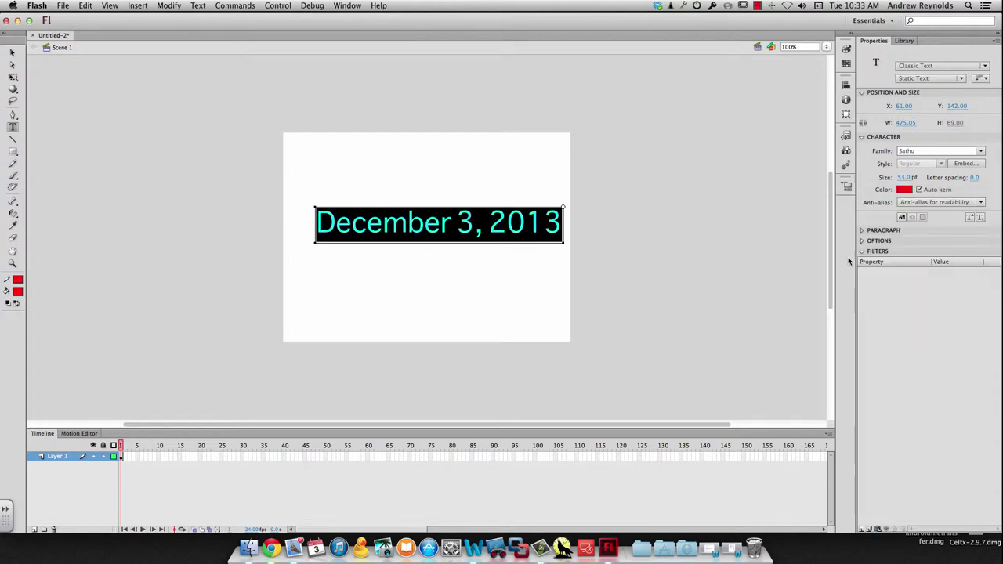
{"action": "left_click", "coordinate": [446, 287]}
{"action": "key", "text": "v"}
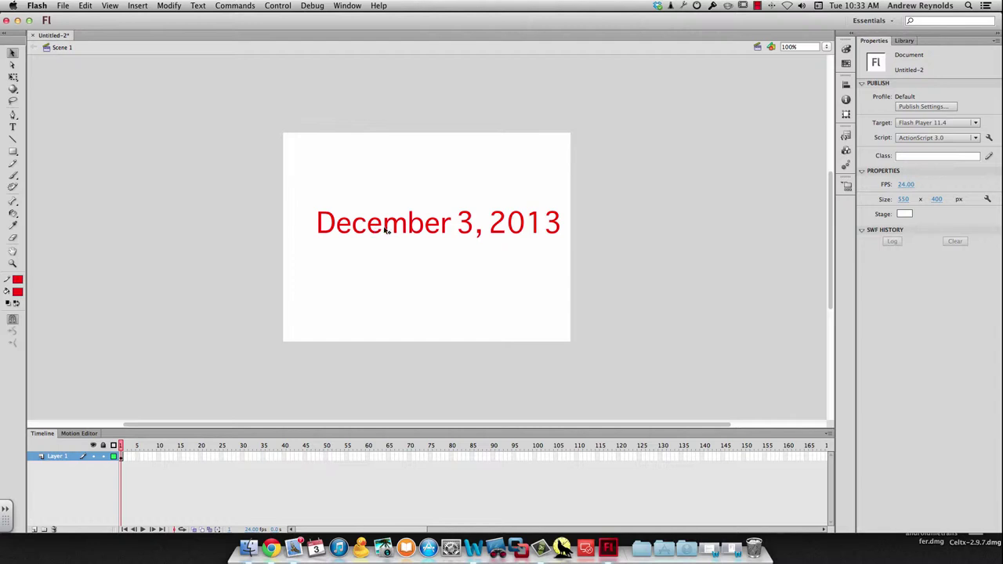
Step: Duplicate the red date text directly below and make the copy black
{"action": "left_click", "coordinate": [389, 227]}
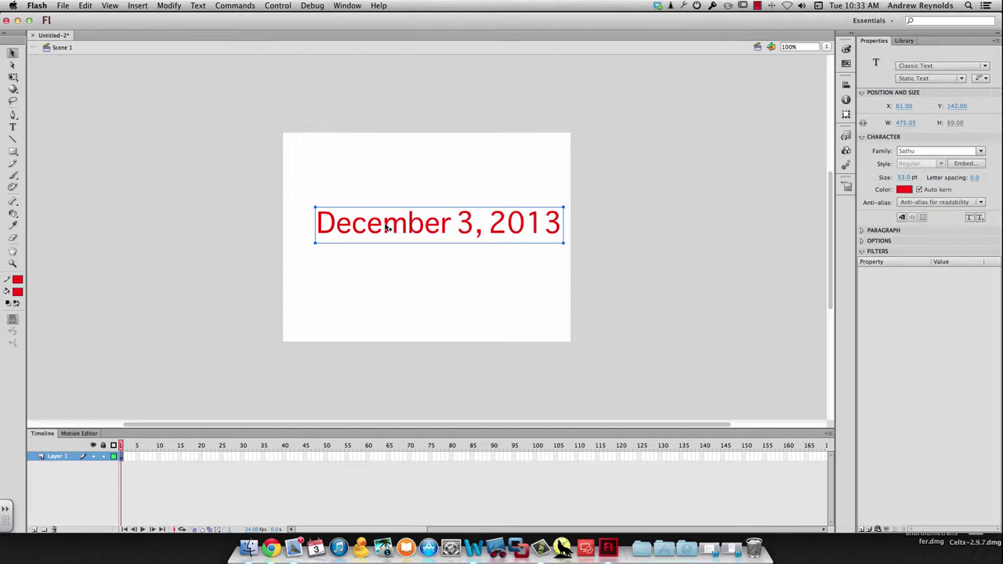
{"action": "left_click_drag", "start_coordinate": [387, 228], "coordinate": [386, 262]}
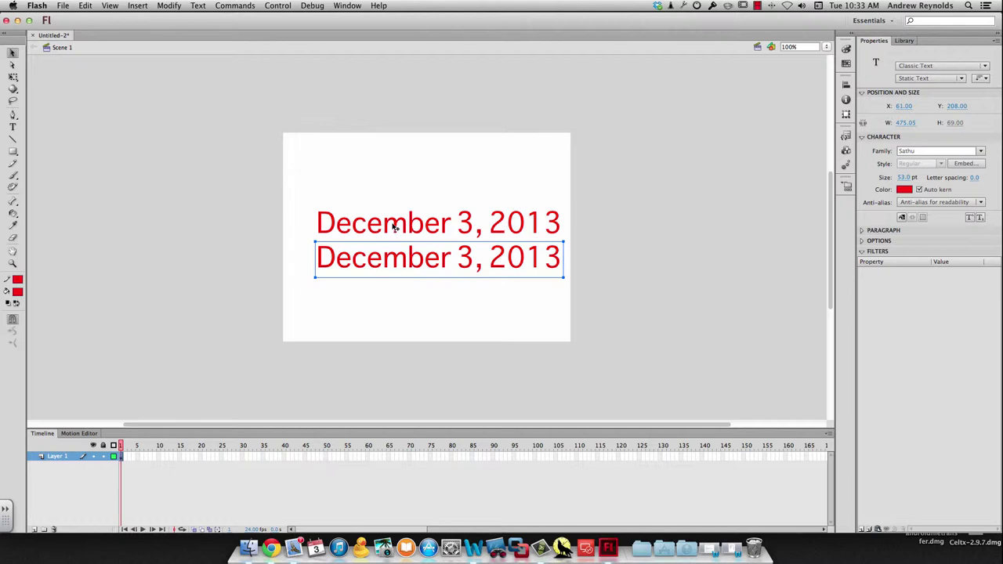
{"action": "left_click", "coordinate": [392, 309]}
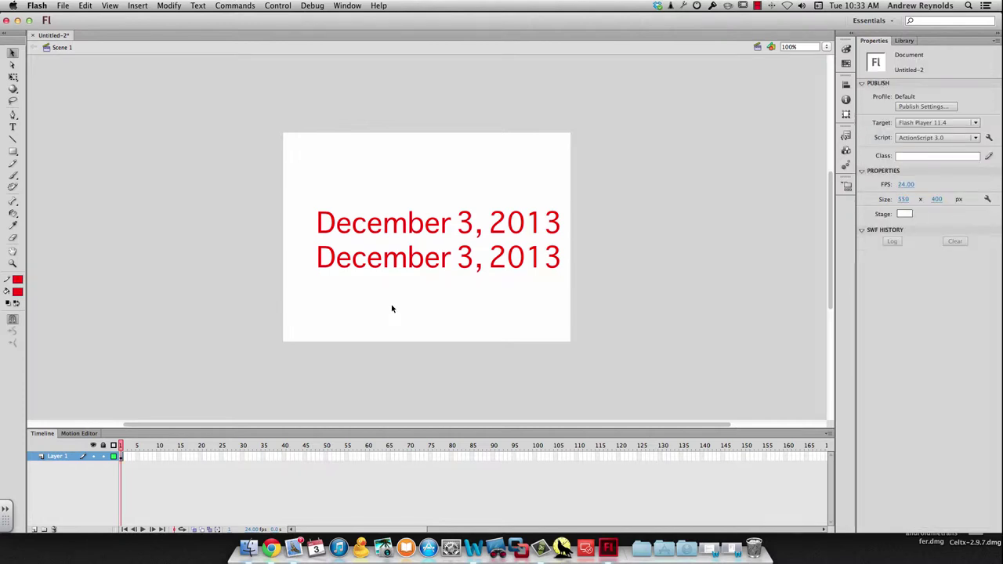
{"action": "left_click", "coordinate": [389, 264]}
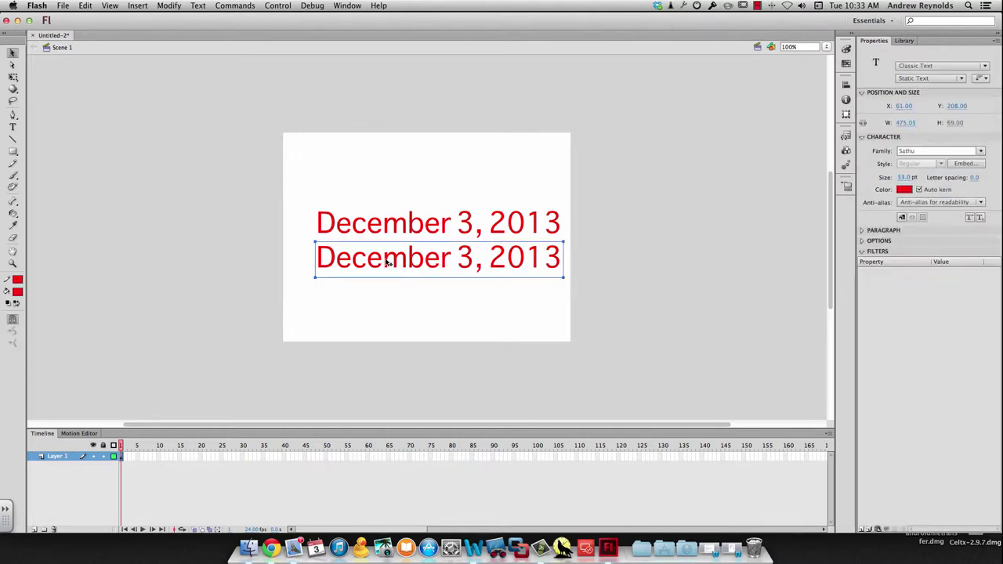
{"action": "left_click", "coordinate": [900, 191]}
{"action": "left_click", "coordinate": [845, 206]}
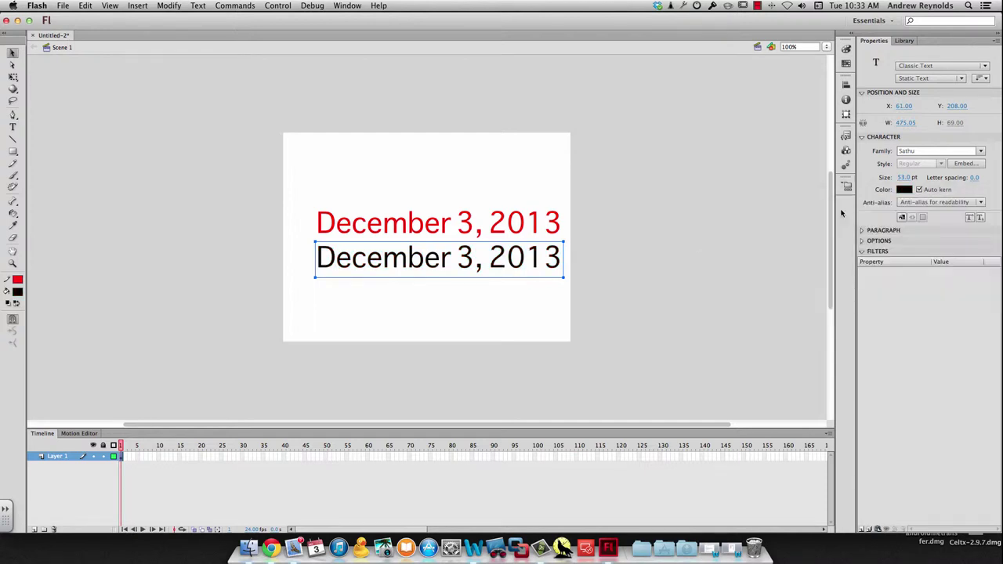
{"action": "left_click", "coordinate": [468, 308]}
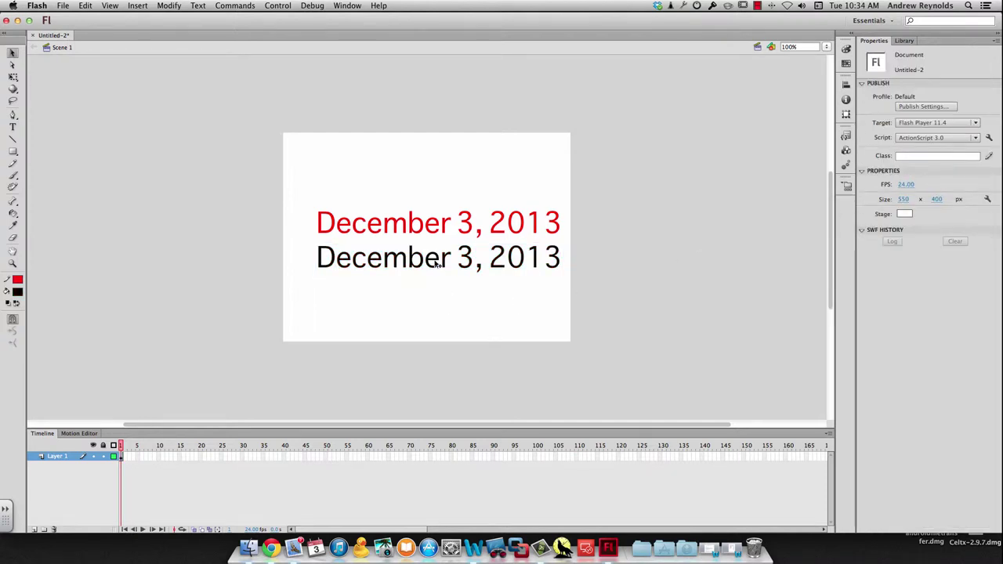
Step: Place the black copy over the red date, offset it slightly, and send it to the back
{"action": "left_click_drag", "start_coordinate": [437, 265], "coordinate": [437, 230]}
{"action": "key", "text": "Down"}
{"action": "key", "text": "Down"}
{"action": "key", "text": "Down"}
{"action": "key", "text": "Down"}
{"action": "key", "text": "Down"}
{"action": "key", "text": "Down"}
{"action": "key", "text": "Right"}
{"action": "key", "text": "Right"}
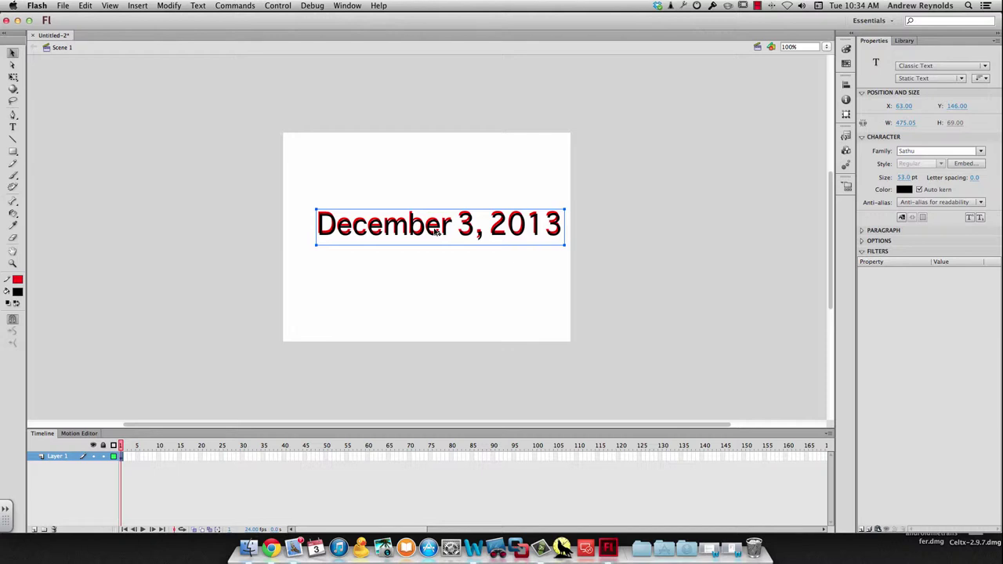
{"action": "right_click", "coordinate": [437, 230]}
{"action": "mouse_move", "coordinate": [491, 388]}
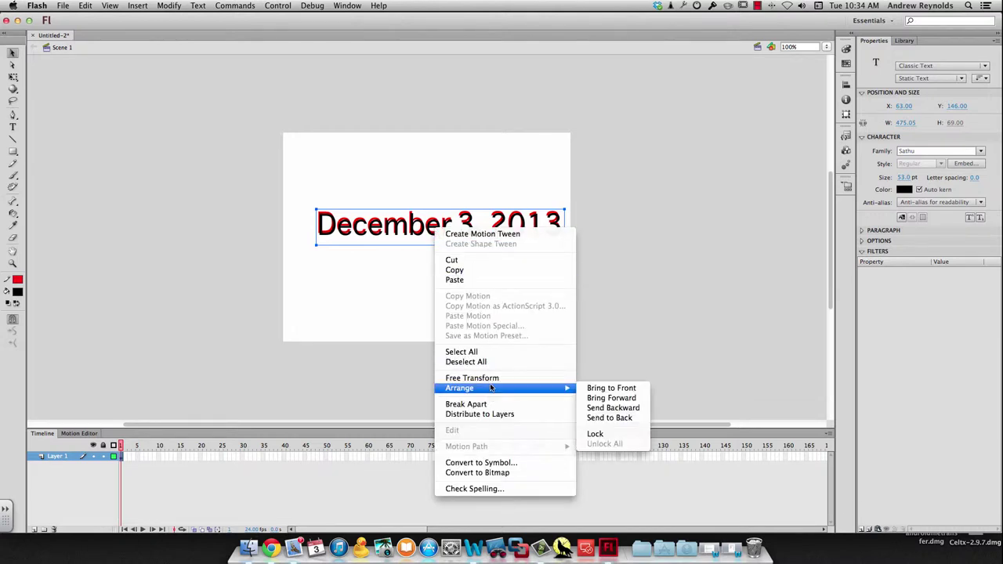
{"action": "left_click", "coordinate": [618, 419]}
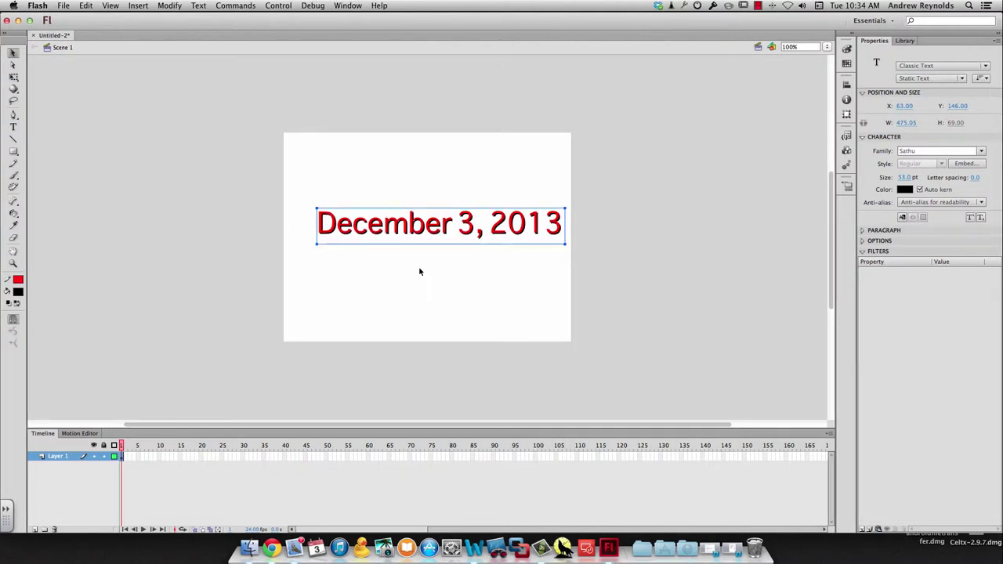
Step: Fine-tune the shadow offset by nudging the date text a few pixels with the arrow keys
{"action": "key", "text": "Down"}
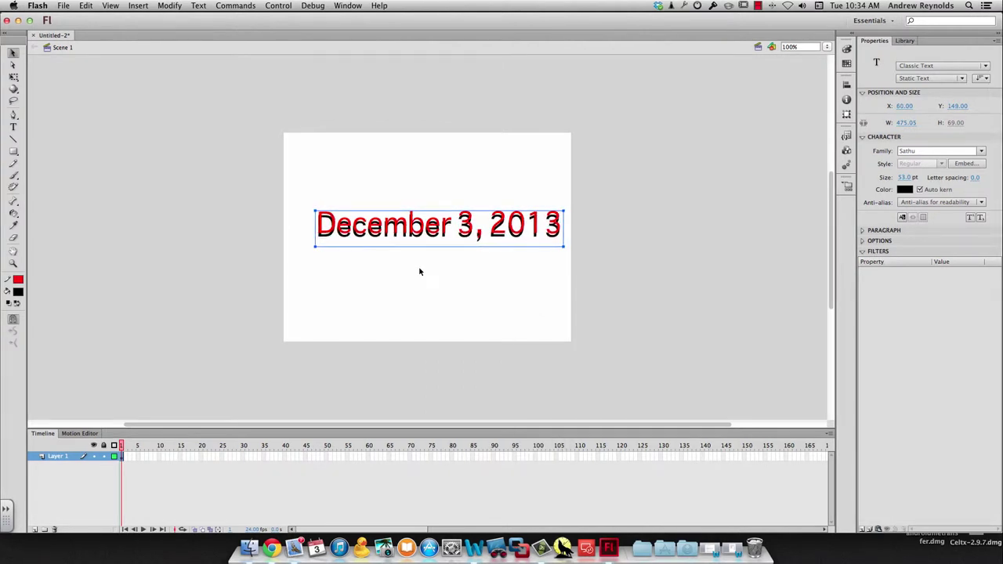
{"action": "key", "text": "Up"}
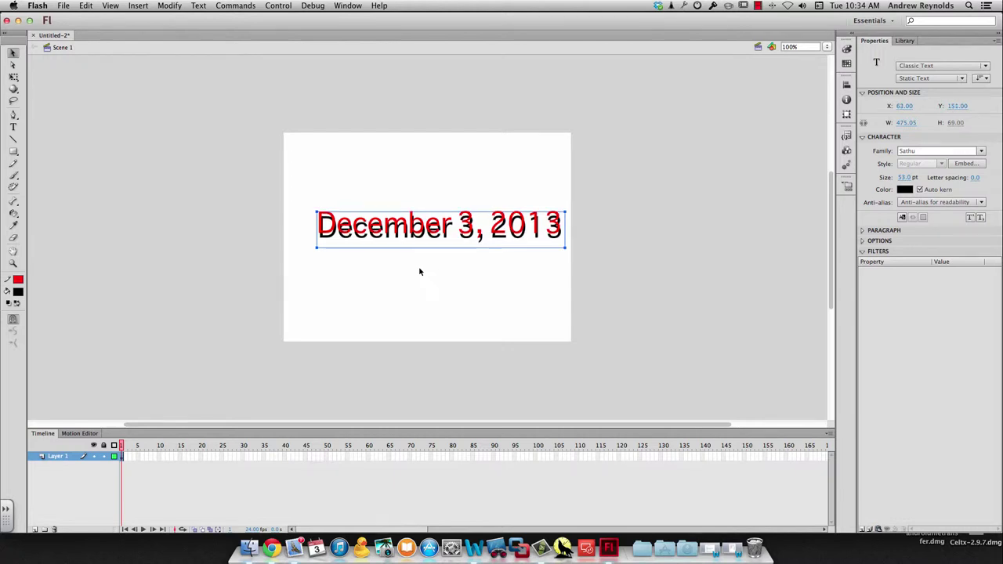
{"action": "key", "text": "Up"}
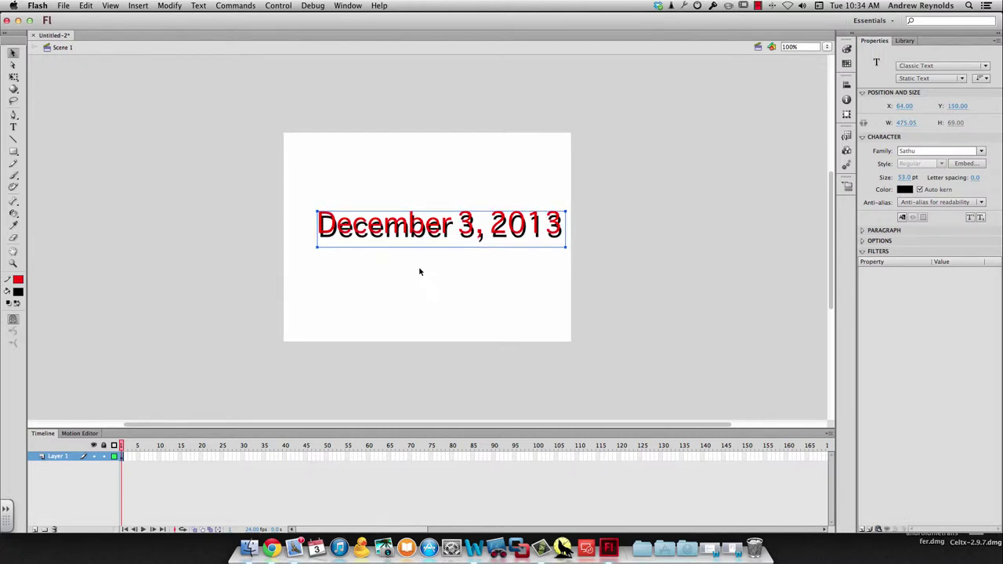
{"action": "key", "text": "Right"}
{"action": "key", "text": "Up"}
{"action": "key", "text": "Up"}
{"action": "key", "text": "Up"}
{"action": "key", "text": "Up"}
{"action": "key", "text": "Up"}
{"action": "key", "text": "Up"}
{"action": "key", "text": "Up"}
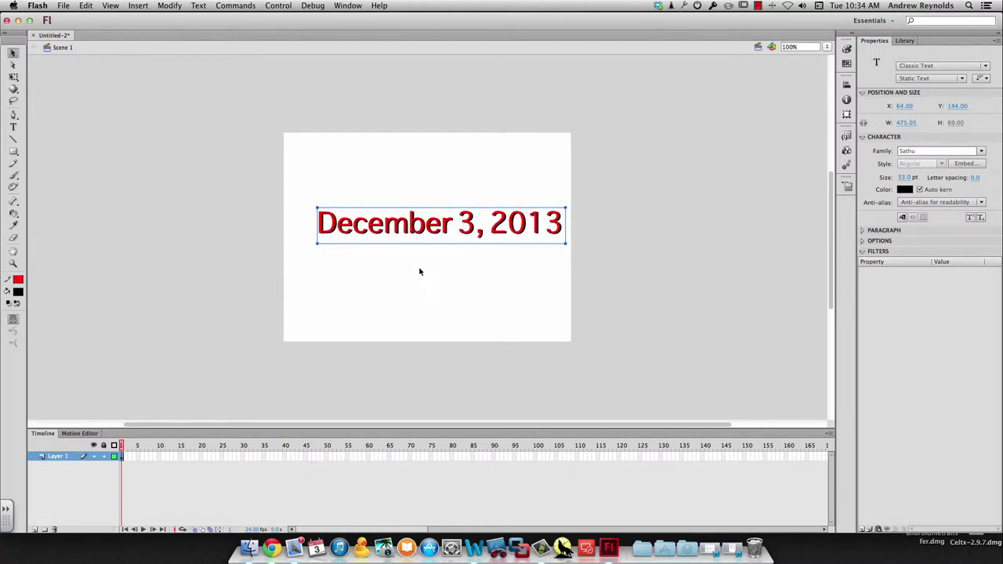
{"action": "key", "text": "Up"}
{"action": "key", "text": "Up"}
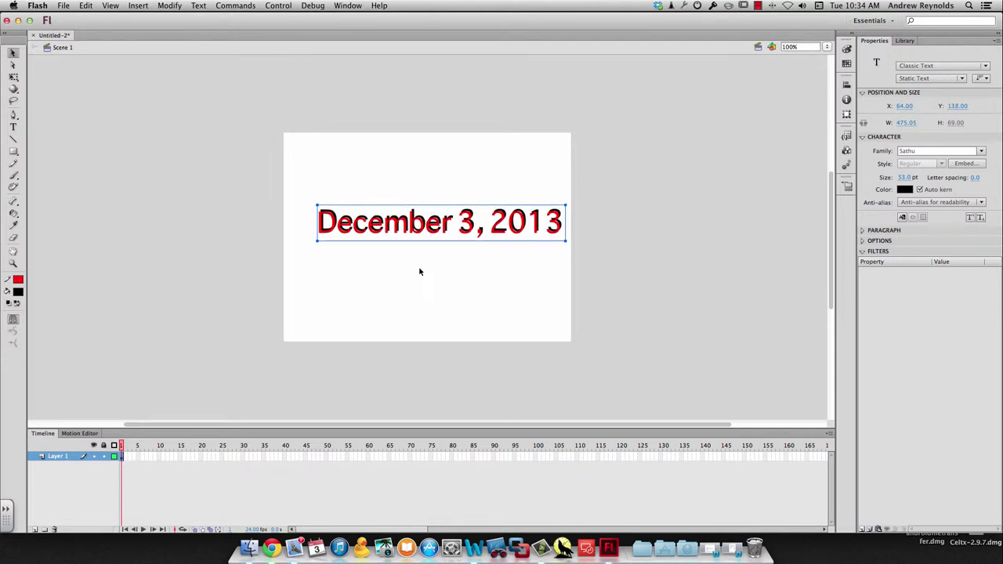
{"action": "key", "text": "Right"}
{"action": "key", "text": "Down"}
{"action": "key", "text": "Down"}
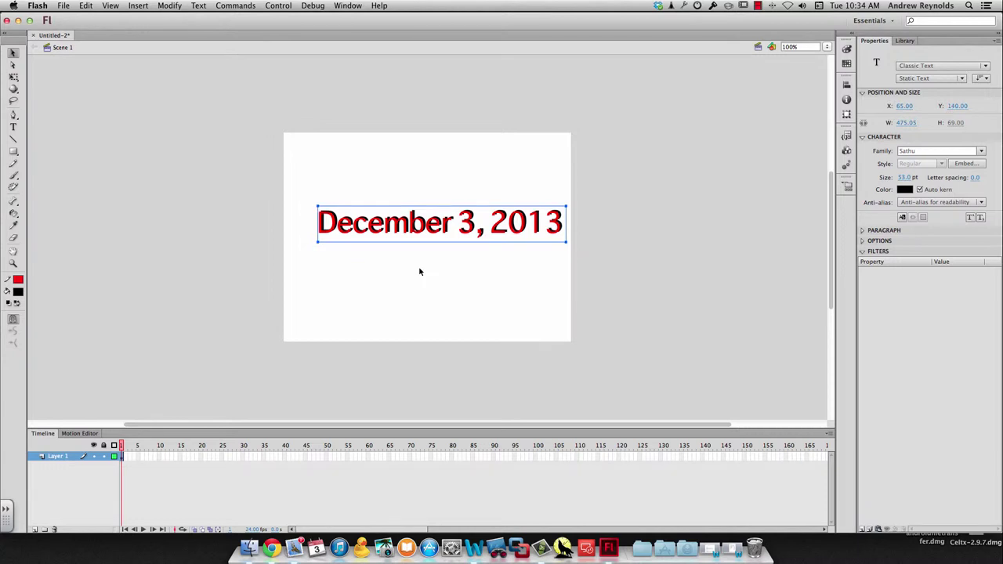
{"action": "key", "text": "Down"}
{"action": "key", "text": "Down"}
{"action": "key", "text": "Down"}
{"action": "key", "text": "Down"}
{"action": "key", "text": "Left"}
{"action": "key", "text": "Down"}
{"action": "key", "text": "Right"}
{"action": "key", "text": "Right"}
Step: Delete the date text and its shadow from the stage
{"action": "left_click", "coordinate": [419, 271]}
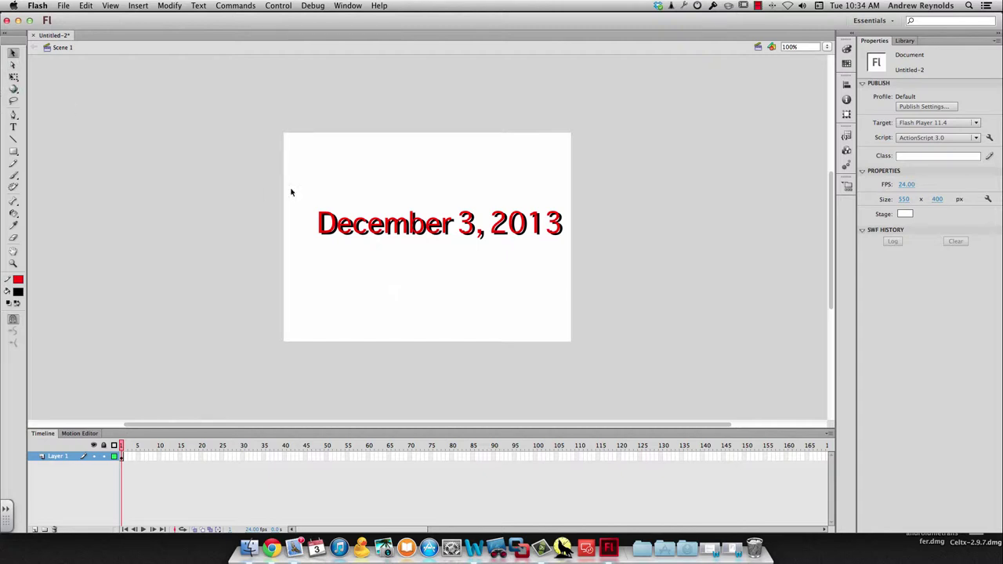
{"action": "left_click_drag", "start_coordinate": [291, 176], "coordinate": [248, 159]}
{"action": "left_click", "coordinate": [541, 282]}
{"action": "key", "text": "Delete"}
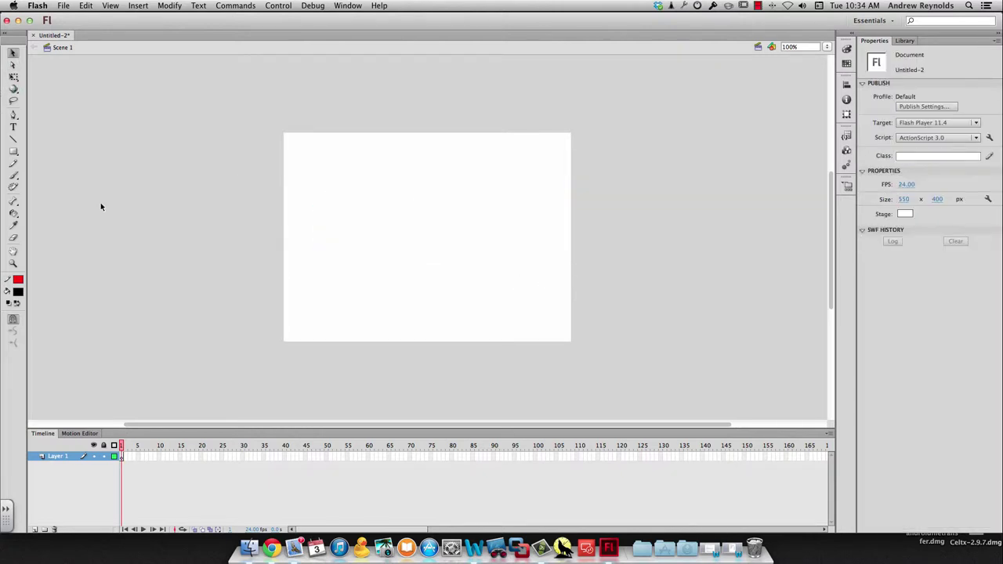
Step: Type 'Steak' in a new text box and move it down and right
{"action": "left_click", "coordinate": [13, 127]}
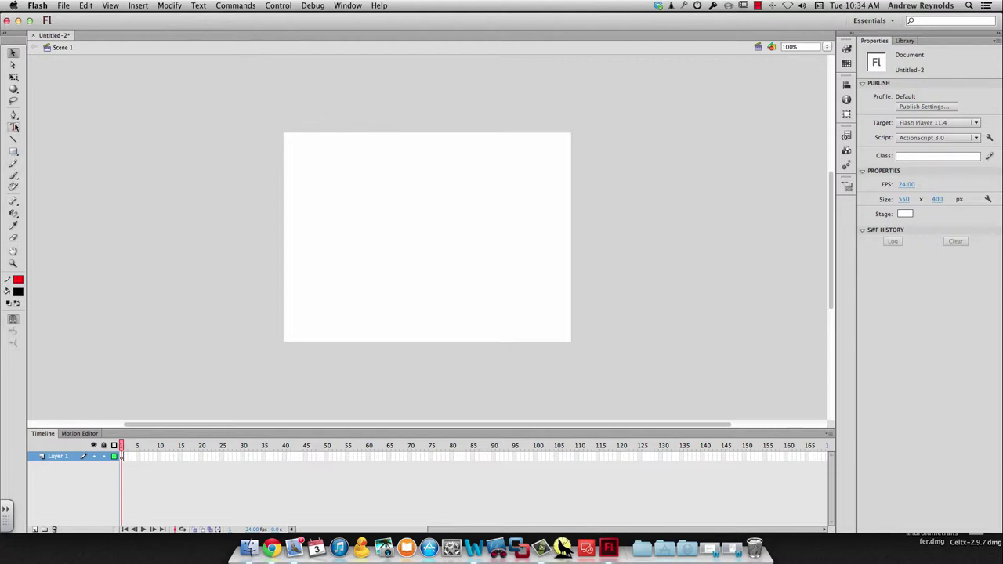
{"action": "left_click", "coordinate": [349, 226]}
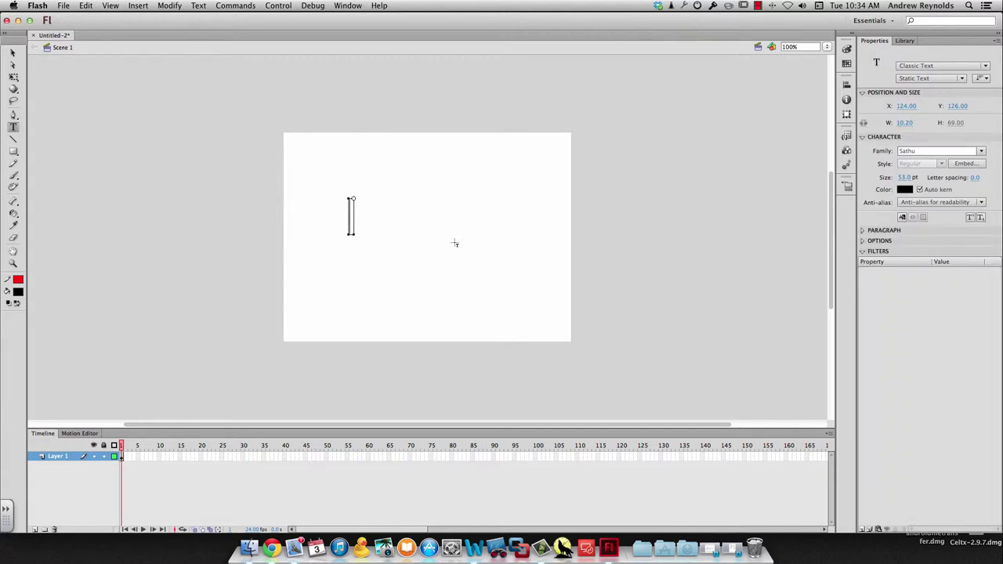
{"action": "type", "text": "Steak"}
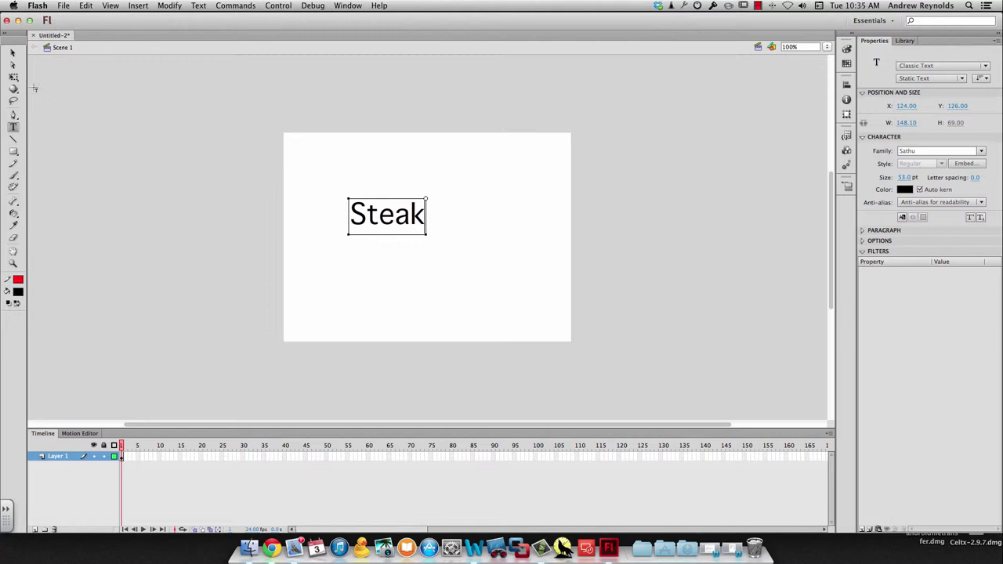
{"action": "left_click", "coordinate": [12, 52]}
{"action": "left_click", "coordinate": [423, 266]}
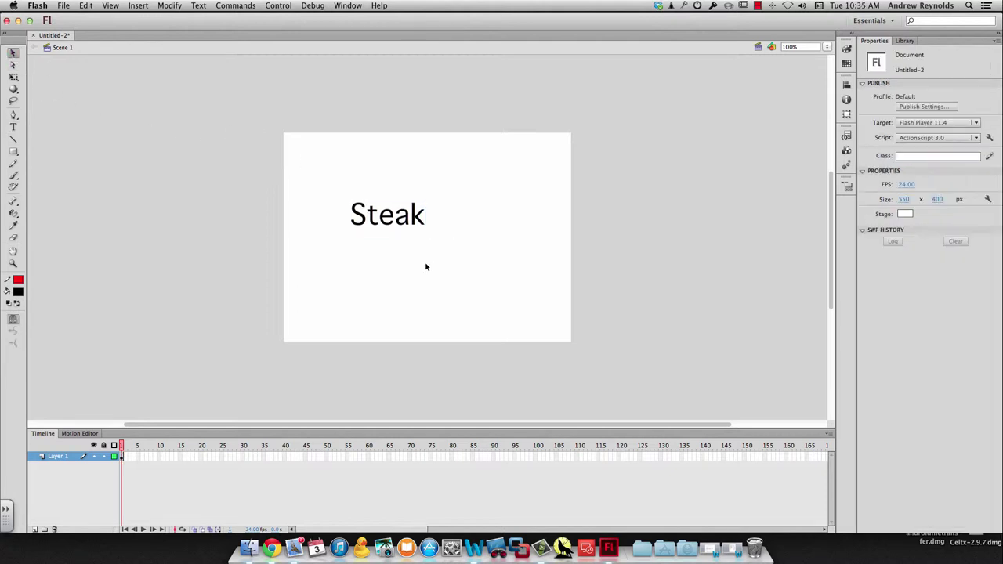
{"action": "left_click_drag", "start_coordinate": [394, 220], "coordinate": [420, 246]}
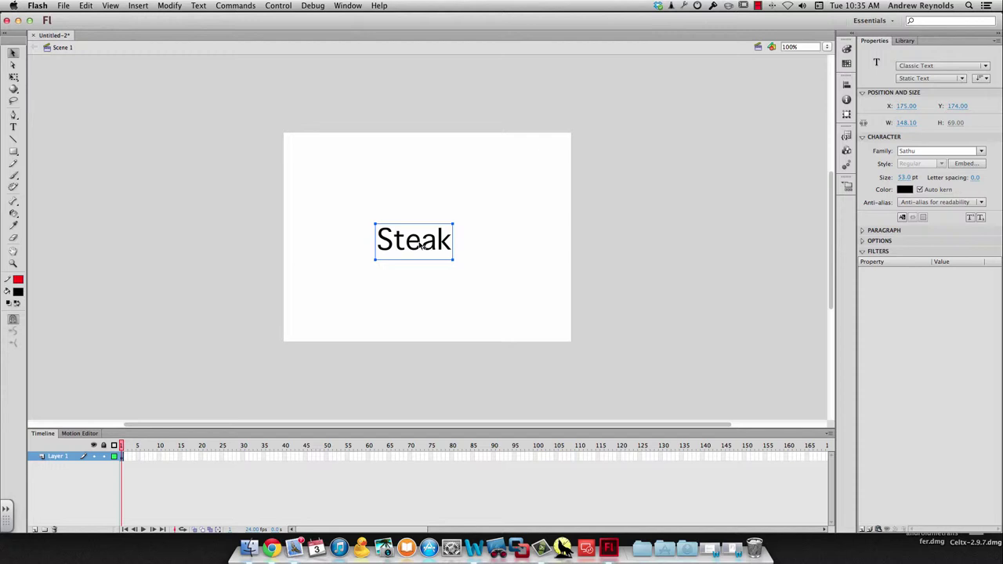
{"action": "left_click", "coordinate": [430, 284]}
{"action": "left_click", "coordinate": [425, 252]}
Step: Enlarge Steak to 89 pt and reposition it near the stage centre
{"action": "left_click_drag", "start_coordinate": [904, 177], "coordinate": [925, 177]}
{"action": "left_click", "coordinate": [290, 268]}
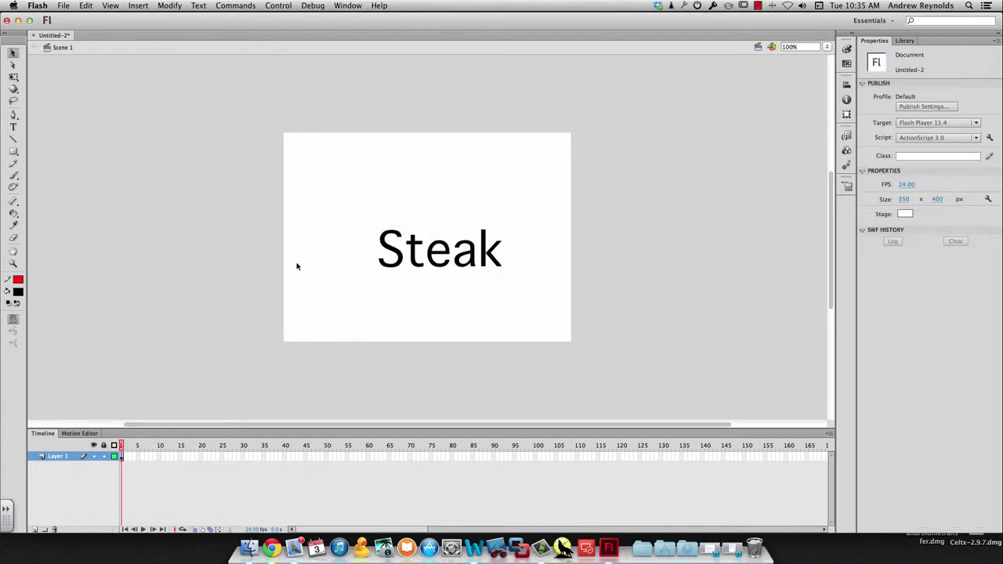
{"action": "left_click_drag", "start_coordinate": [413, 251], "coordinate": [402, 235]}
{"action": "left_click", "coordinate": [326, 249]}
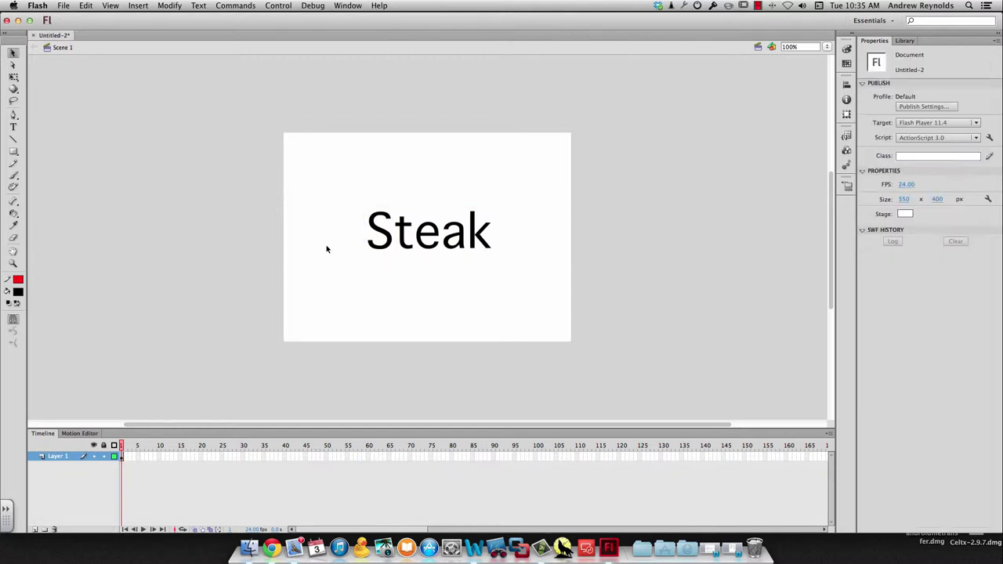
{"action": "left_click", "coordinate": [404, 237]}
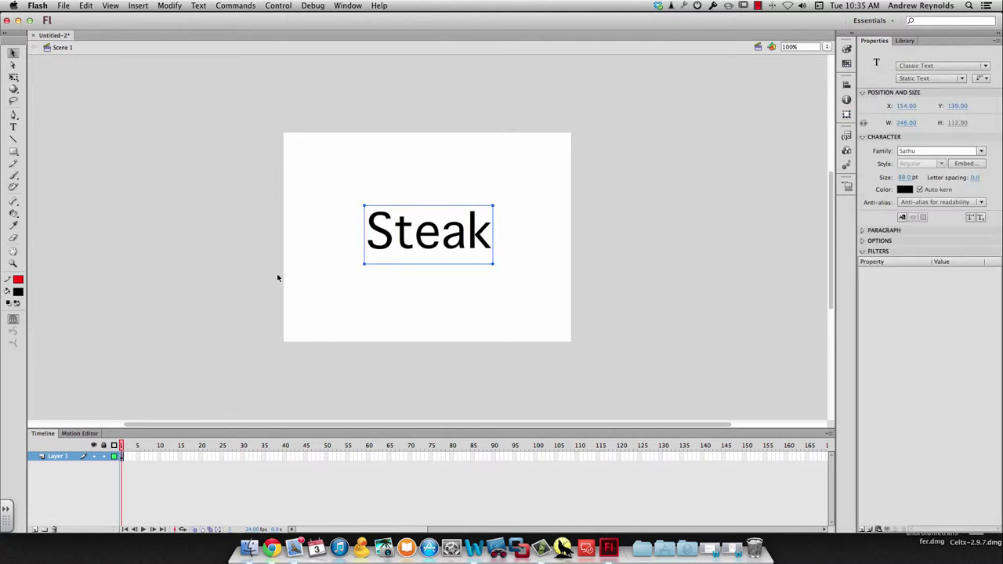
Step: Test the separated letters by dragging t, e and a away, then undo the moves
{"action": "left_click", "coordinate": [386, 302]}
{"action": "left_click", "coordinate": [387, 247]}
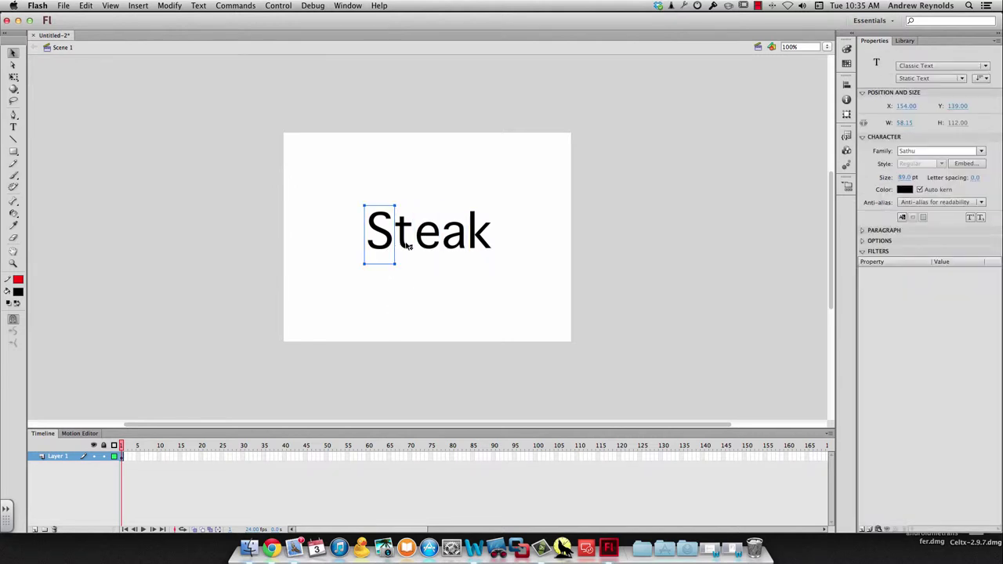
{"action": "left_click", "coordinate": [406, 245]}
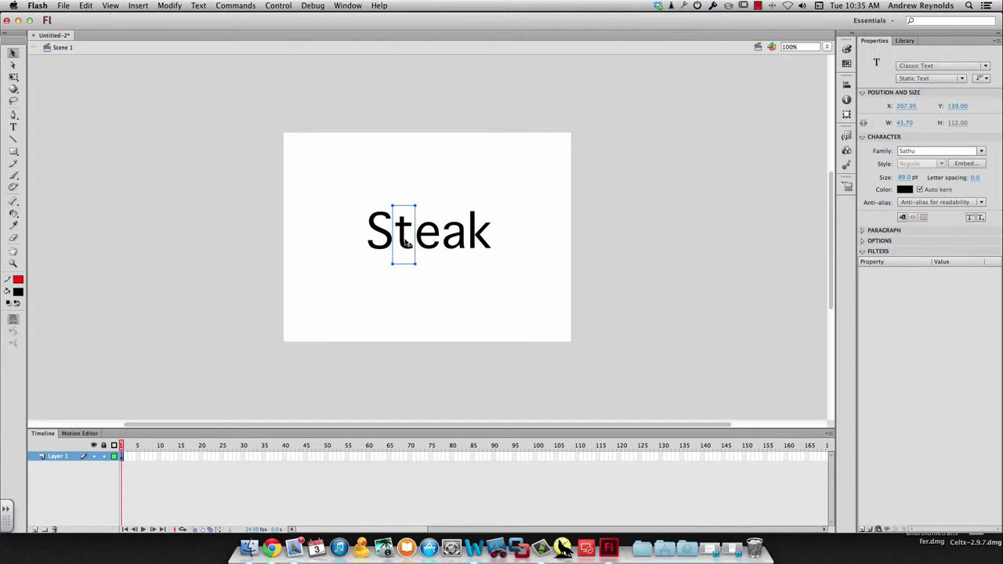
{"action": "left_click_drag", "start_coordinate": [405, 243], "coordinate": [361, 249]}
{"action": "left_click_drag", "start_coordinate": [436, 232], "coordinate": [436, 320]}
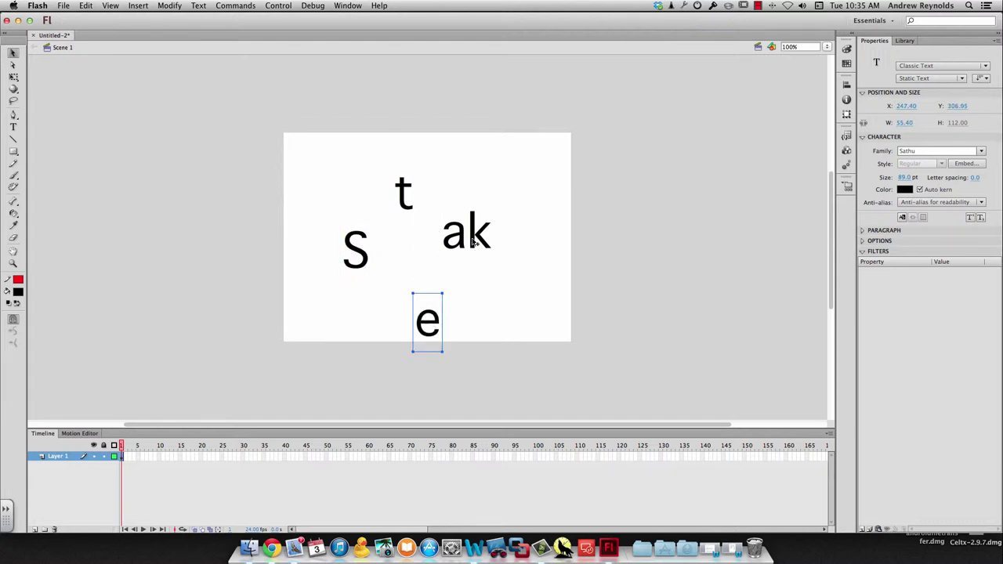
{"action": "left_click_drag", "start_coordinate": [460, 243], "coordinate": [479, 191]}
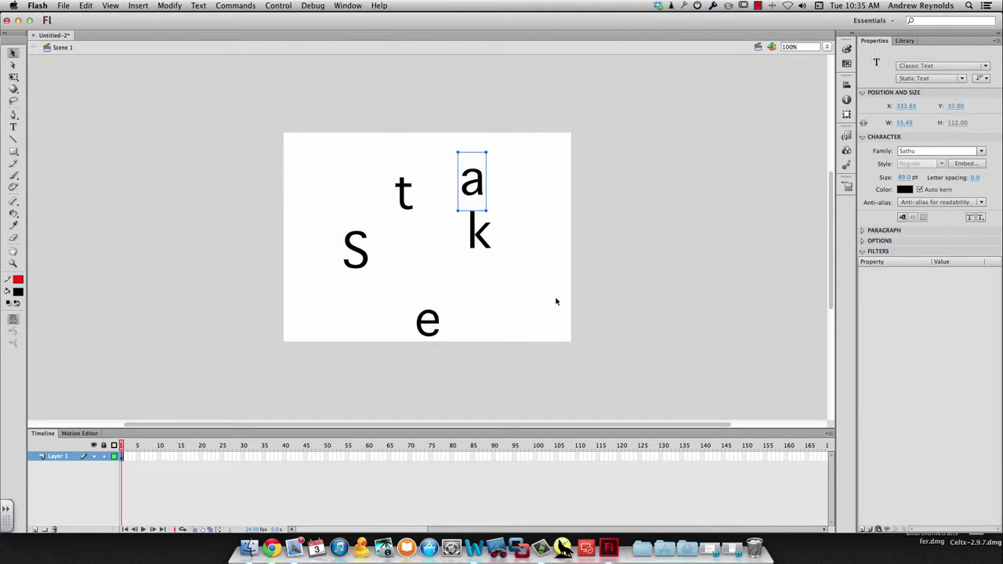
{"action": "key", "text": "super+z"}
{"action": "key", "text": "super+z"}
{"action": "key", "text": "super+z"}
{"action": "key", "text": "super+z"}
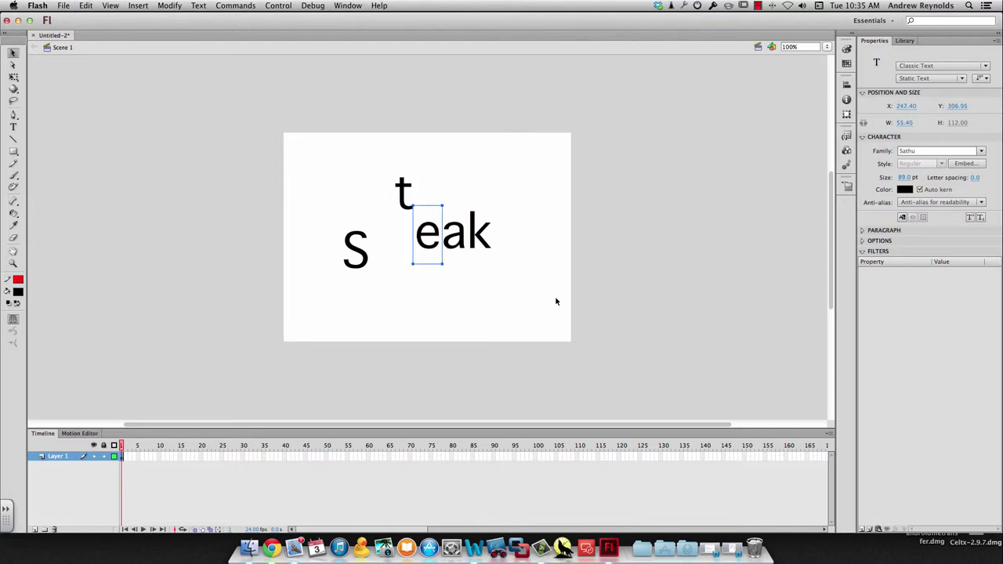
{"action": "key", "text": "super+z"}
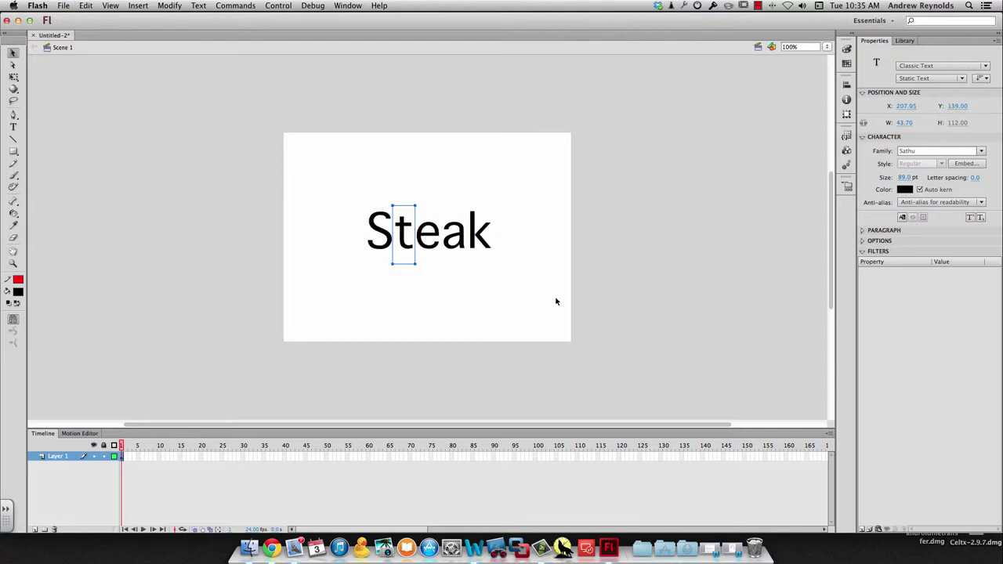
Step: Select all five Steak letters and break them apart again into editable shapes
{"action": "left_click_drag", "start_coordinate": [528, 196], "coordinate": [330, 288]}
{"action": "key", "text": "super+b"}
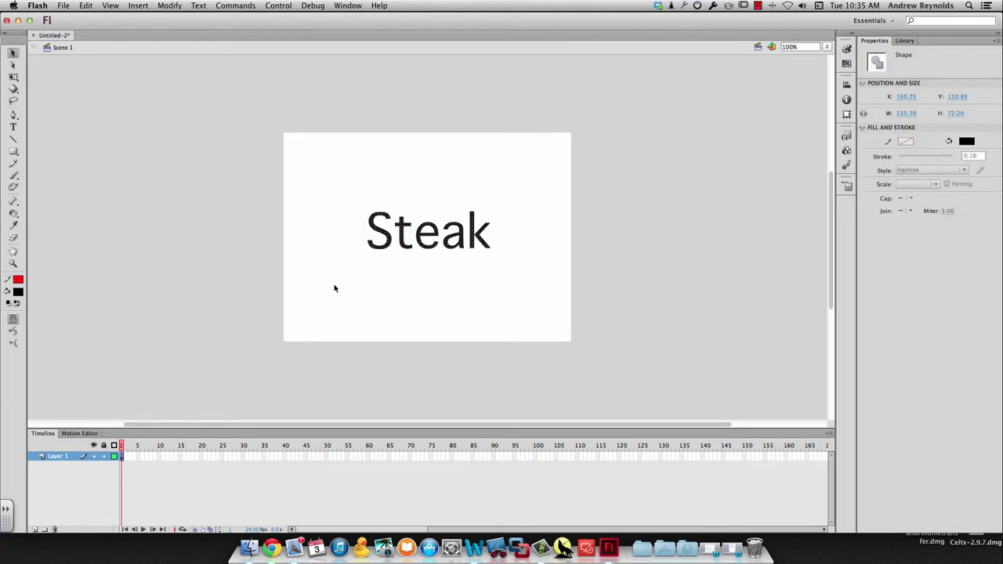
{"action": "left_click", "coordinate": [323, 305]}
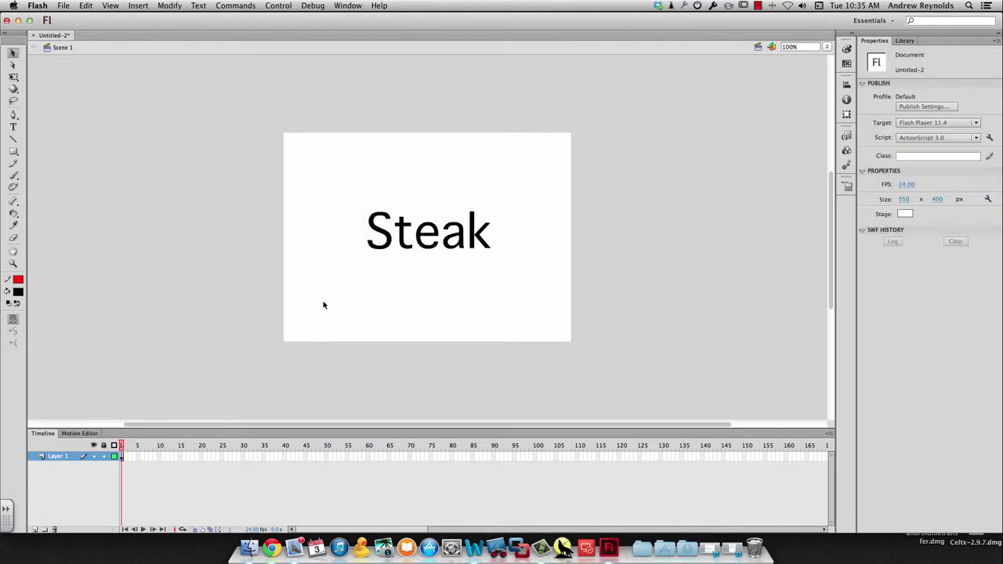
{"action": "left_click", "coordinate": [380, 232]}
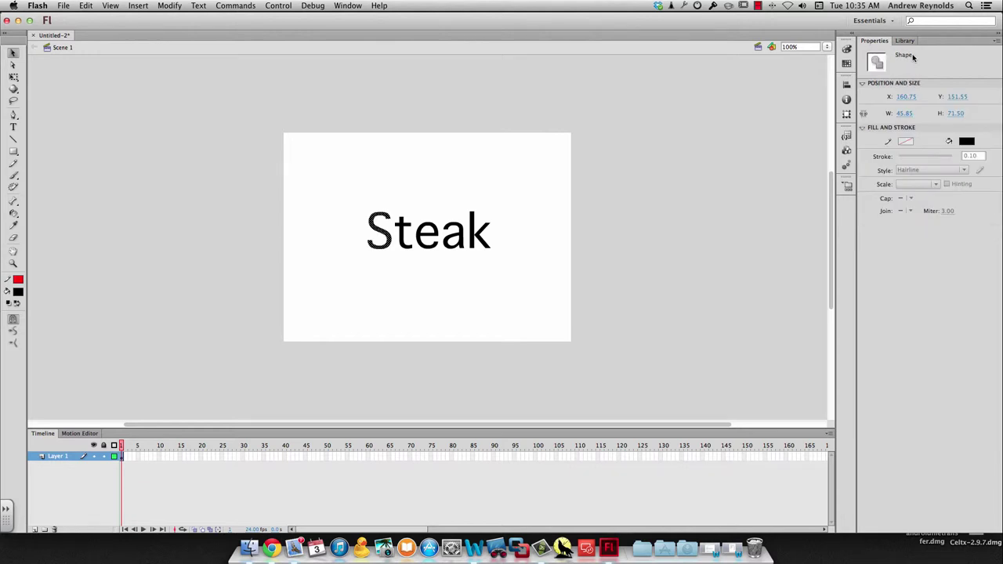
{"action": "left_click", "coordinate": [416, 308]}
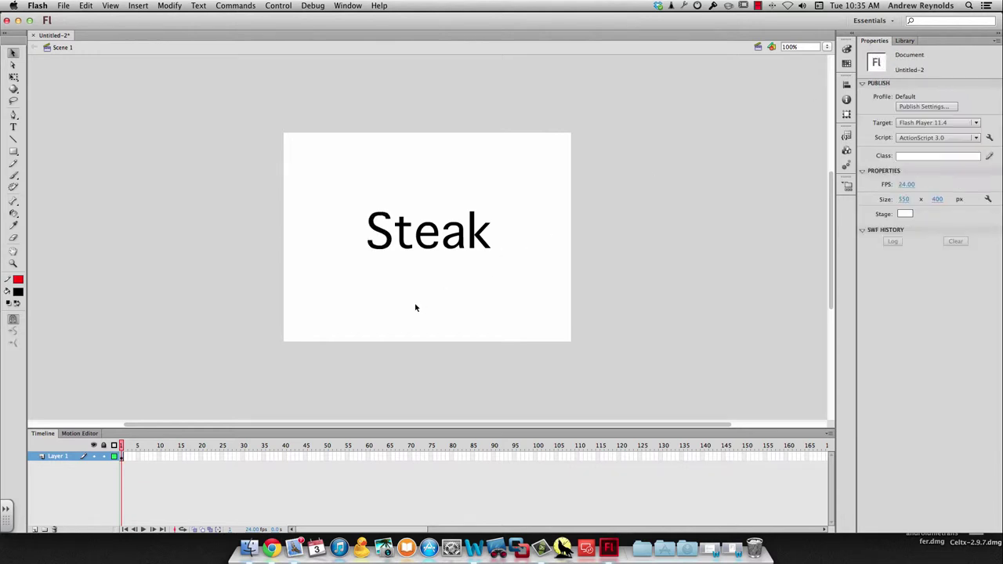
{"action": "left_click", "coordinate": [379, 234]}
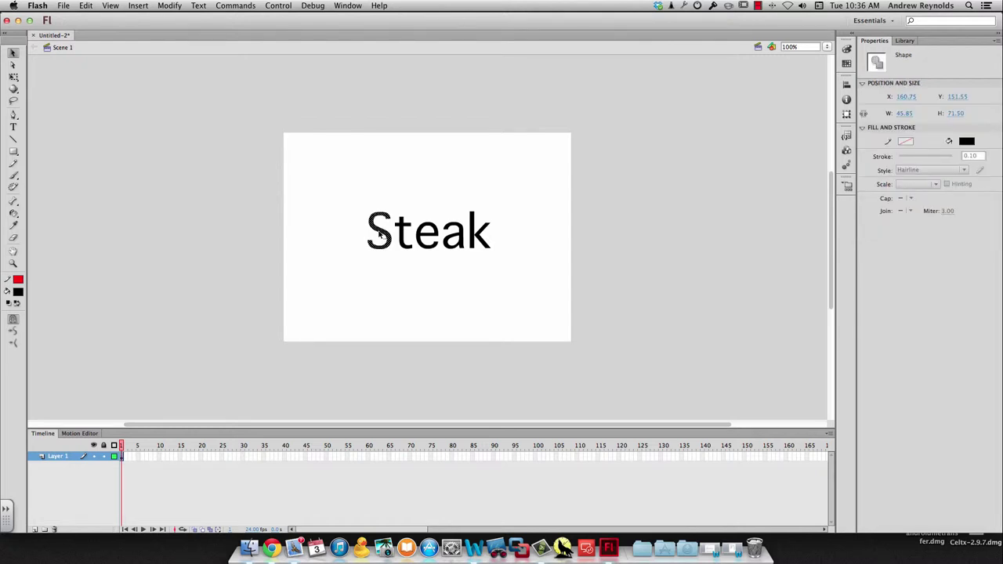
Step: Set up the Ink Bottle tool with a green, Solid stroke
{"action": "left_click", "coordinate": [397, 273]}
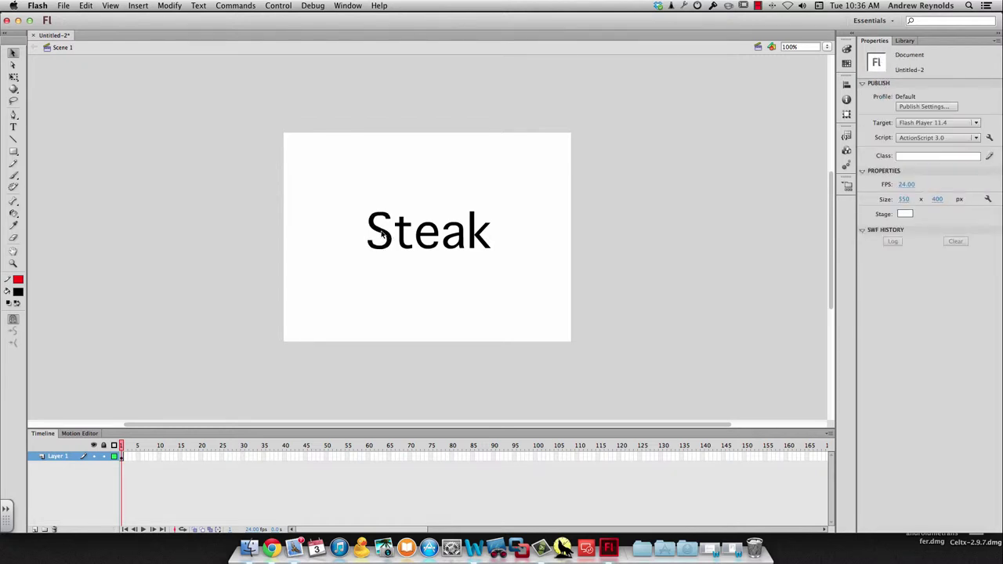
{"action": "left_click", "coordinate": [382, 235]}
{"action": "left_click", "coordinate": [354, 229]}
{"action": "left_click_drag", "start_coordinate": [14, 214], "coordinate": [41, 224]}
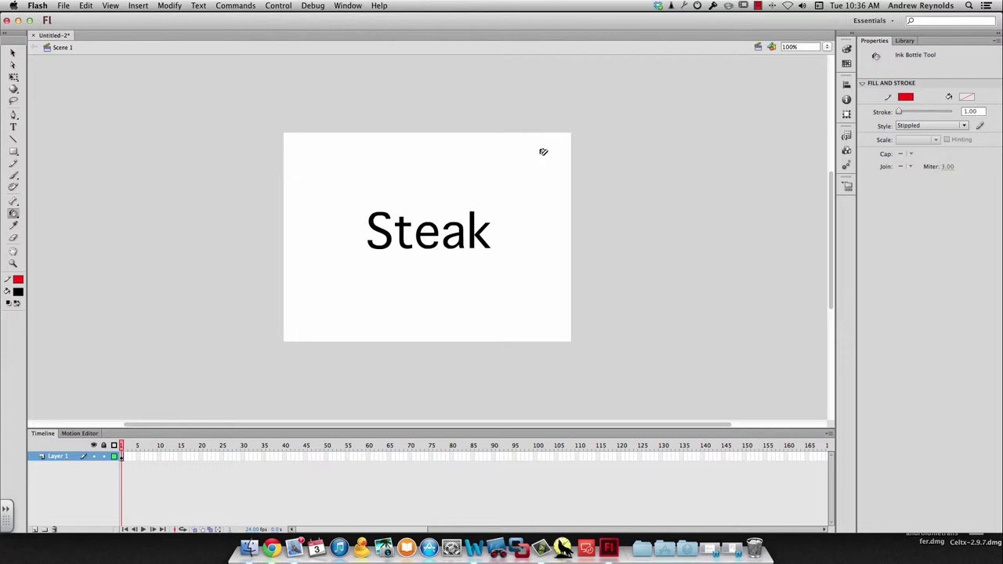
{"action": "left_click", "coordinate": [905, 97]}
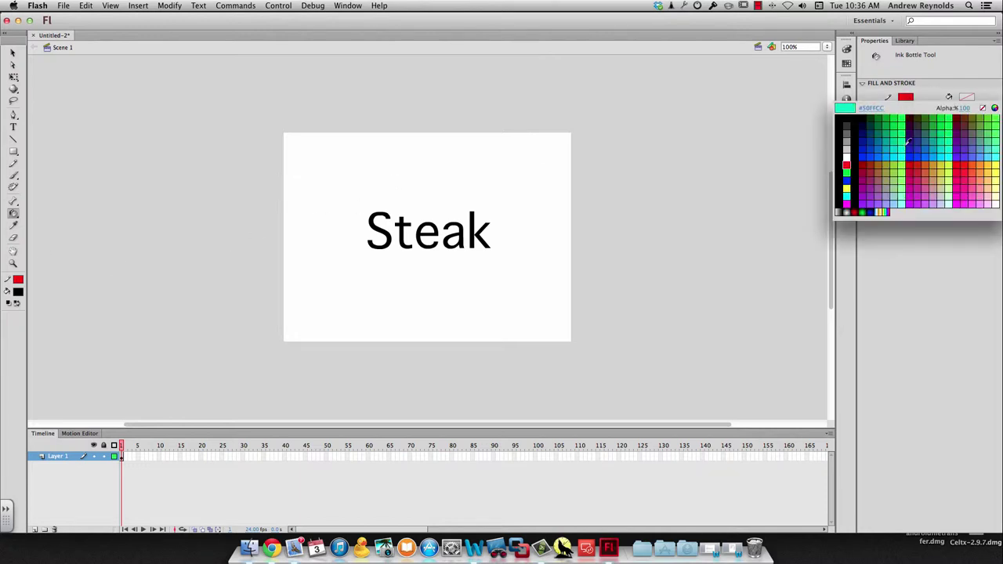
{"action": "left_click", "coordinate": [905, 116]}
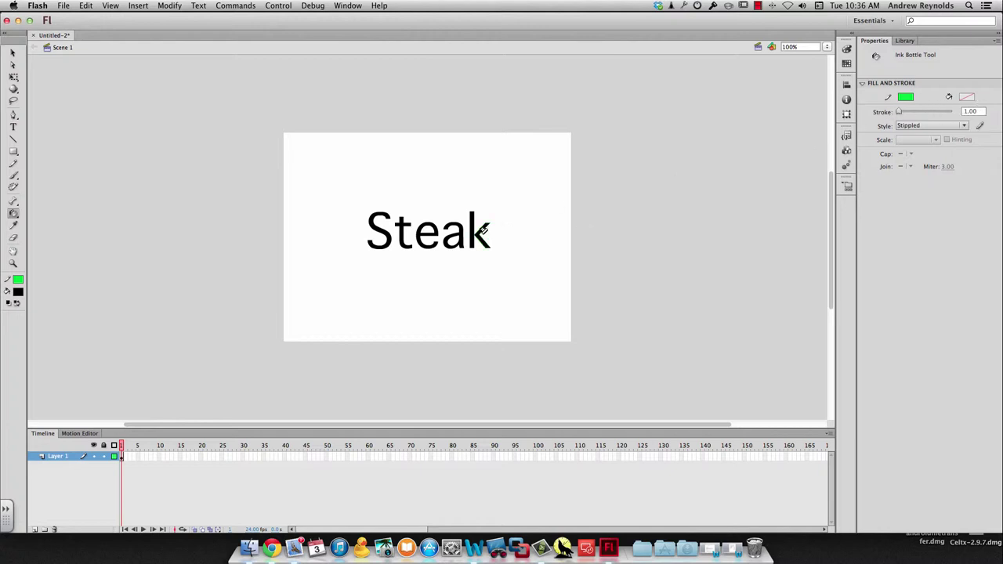
{"action": "left_click", "coordinate": [930, 126]}
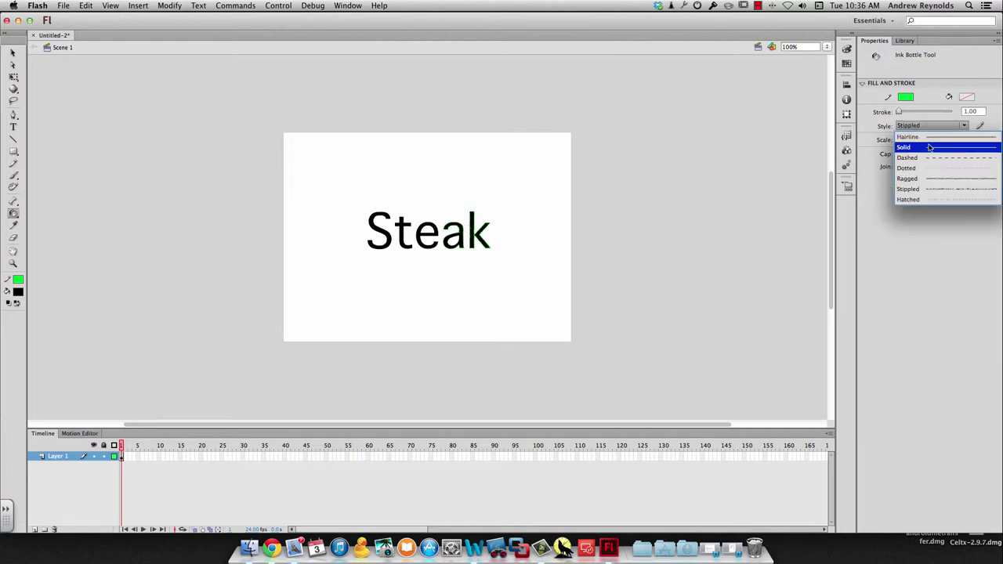
{"action": "left_click", "coordinate": [929, 146]}
Step: Outline the Steak letters in green, then adjust the S outline's stroke width
{"action": "left_click", "coordinate": [425, 233]}
{"action": "left_click", "coordinate": [401, 234]}
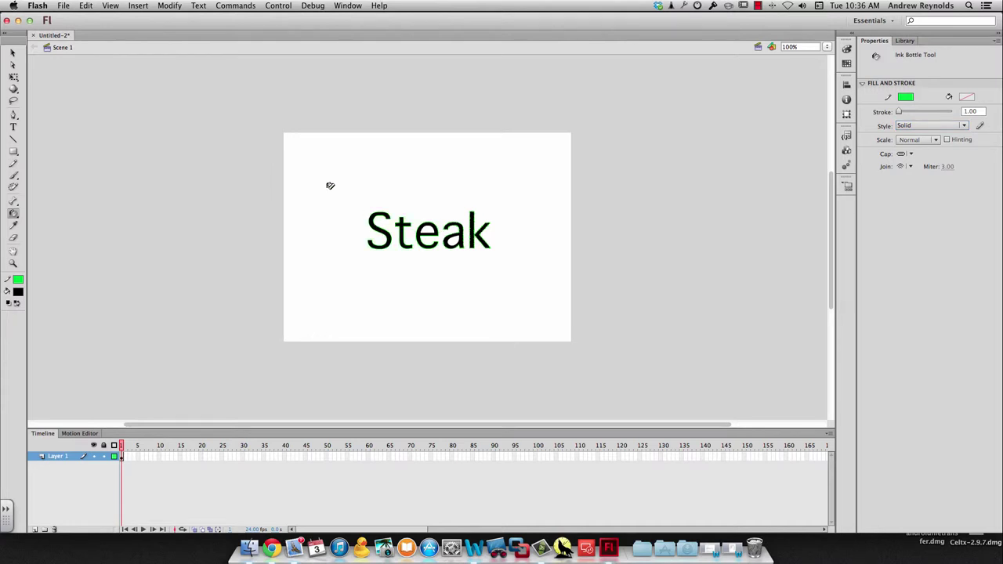
{"action": "left_click", "coordinate": [12, 53]}
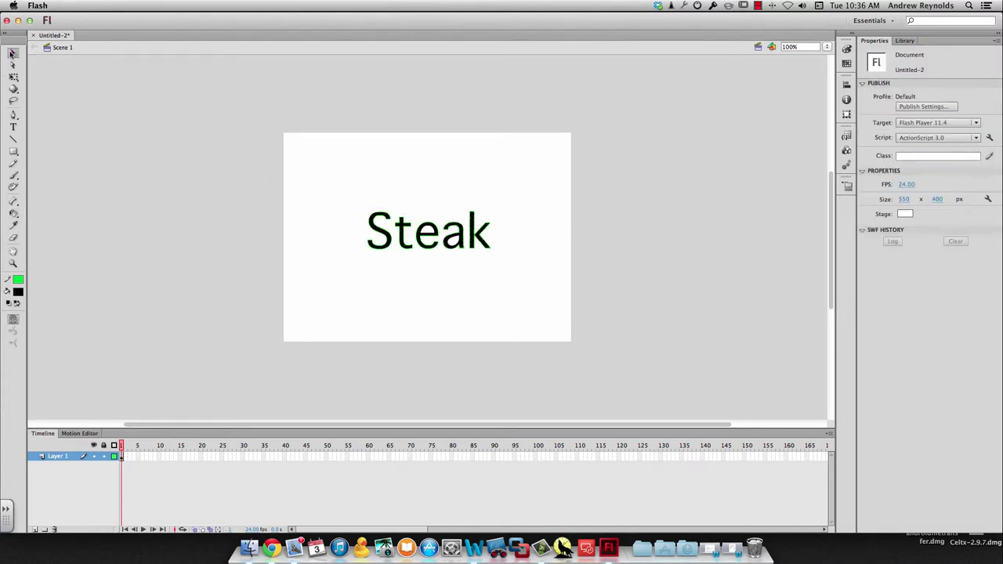
{"action": "left_click", "coordinate": [375, 226]}
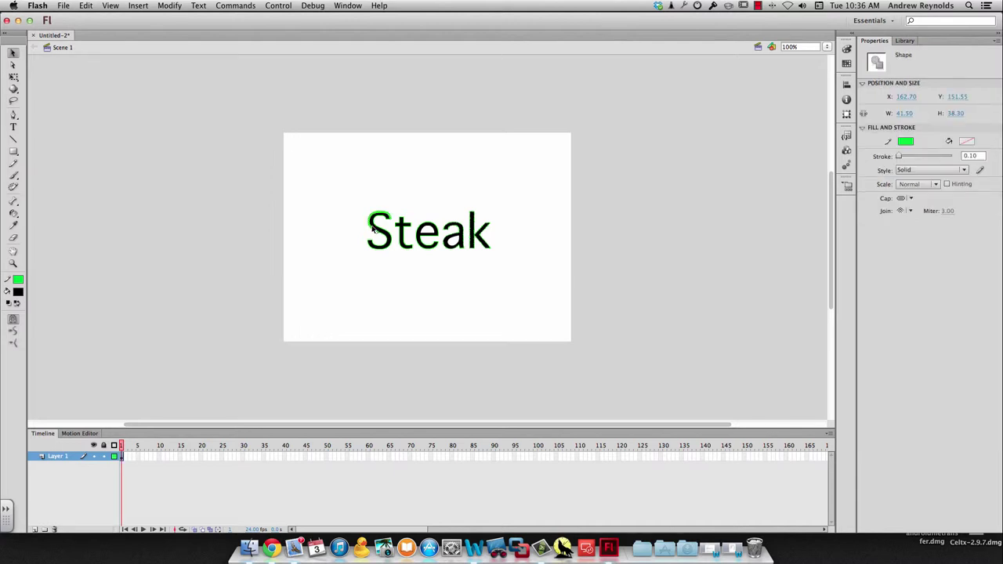
{"action": "double_click", "coordinate": [373, 227]}
{"action": "mouse_move", "coordinate": [900, 157]}
{"action": "left_mouse_down"}
{"action": "mouse_move", "coordinate": [939, 156]}
{"action": "mouse_move", "coordinate": [899, 156]}
{"action": "left_mouse_up"}
{"action": "left_click", "coordinate": [432, 305]}
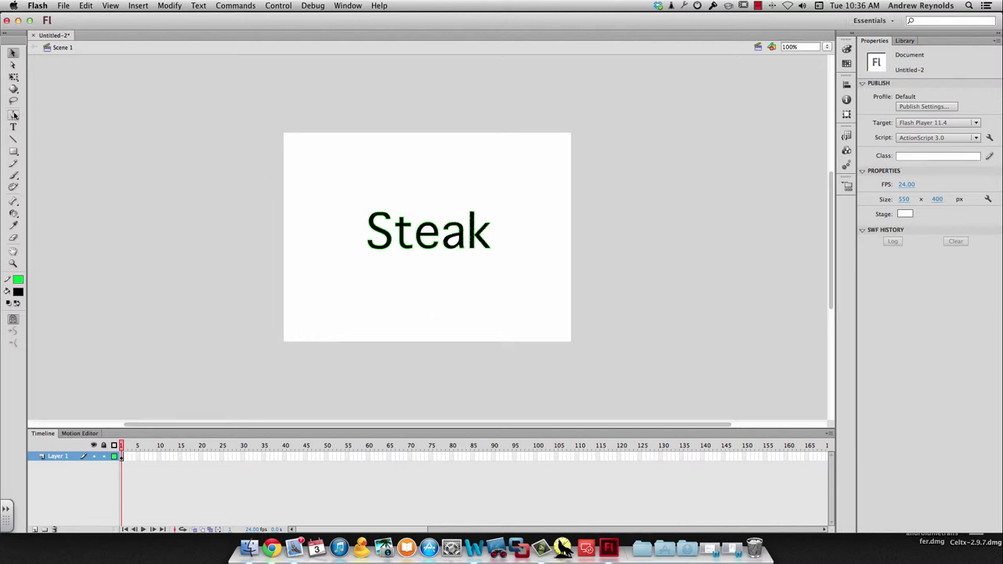
{"action": "left_click", "coordinate": [13, 78]}
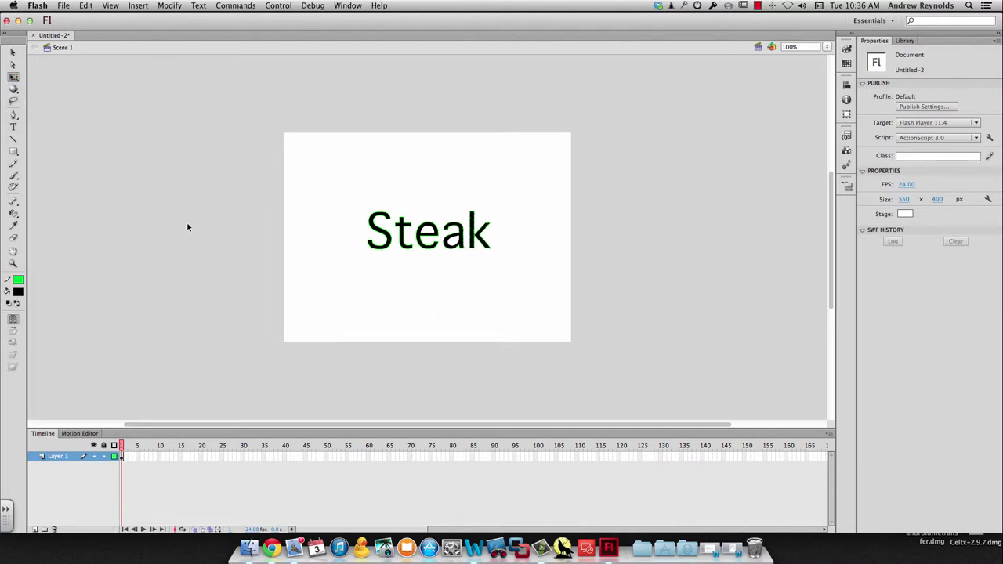
{"action": "left_click_drag", "start_coordinate": [341, 194], "coordinate": [530, 272]}
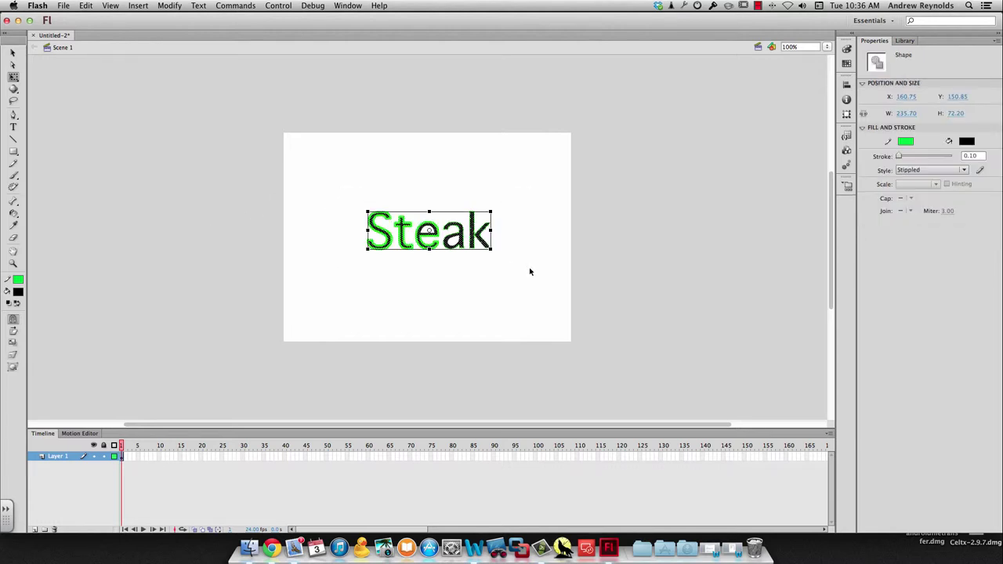
{"action": "left_click", "coordinate": [15, 336]}
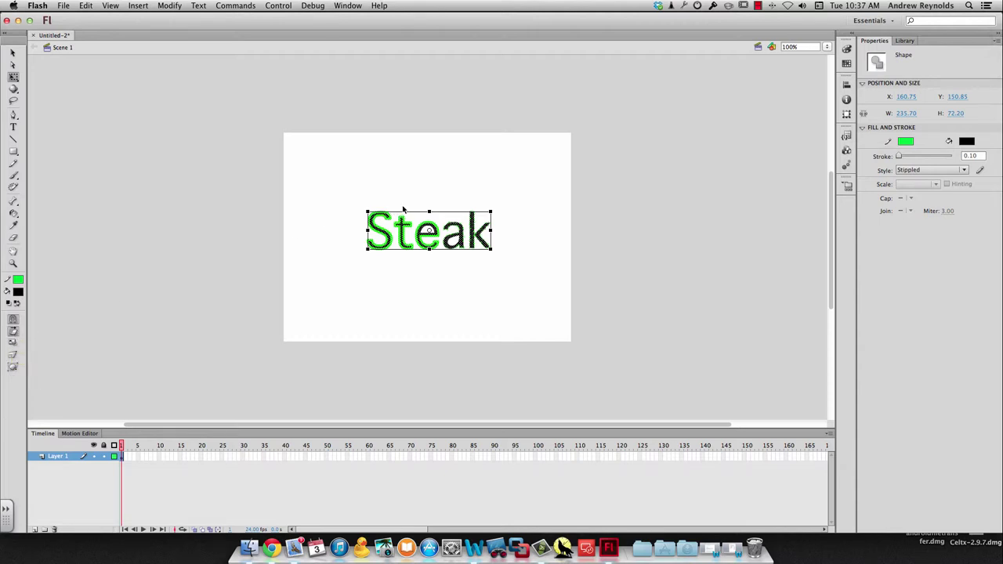
{"action": "mouse_move", "coordinate": [367, 212]}
{"action": "left_mouse_down"}
{"action": "mouse_move", "coordinate": [528, 287]}
{"action": "mouse_move", "coordinate": [501, 217]}
{"action": "mouse_move", "coordinate": [262, 267]}
{"action": "mouse_move", "coordinate": [488, 206]}
{"action": "mouse_move", "coordinate": [439, 169]}
{"action": "mouse_move", "coordinate": [371, 219]}
{"action": "left_mouse_up"}
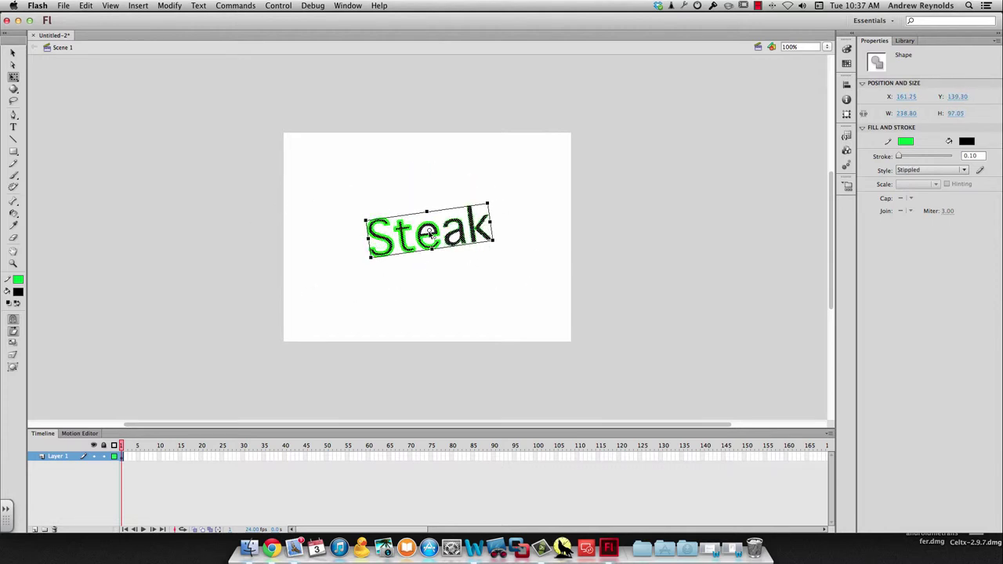
{"action": "left_click_drag", "start_coordinate": [363, 219], "coordinate": [366, 212]}
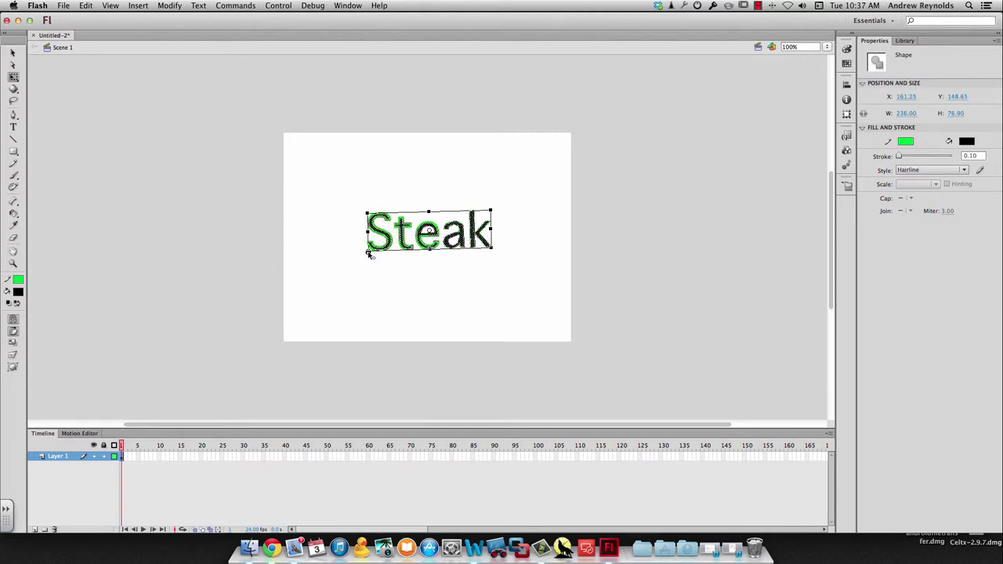
{"action": "key", "text": "super+z"}
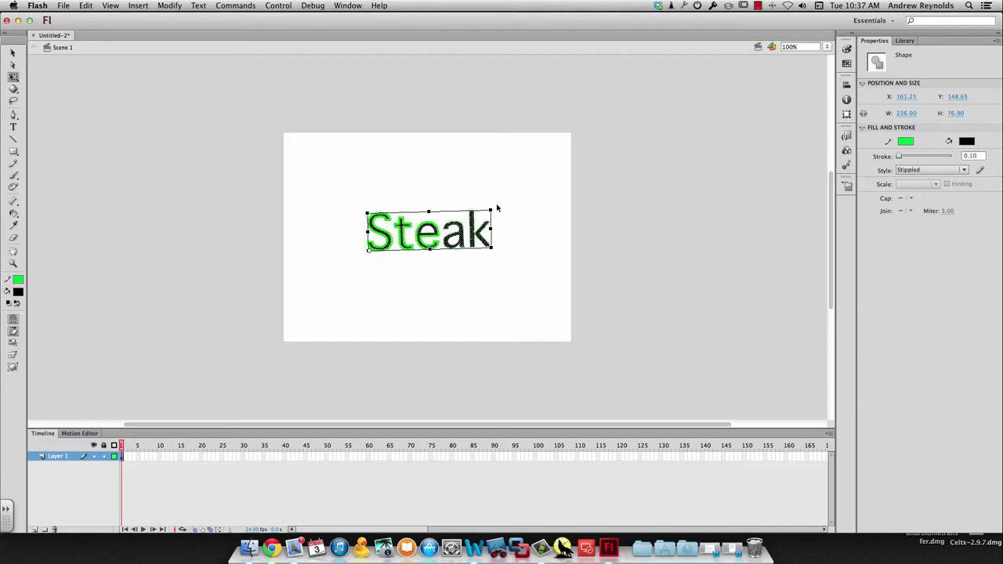
{"action": "mouse_move", "coordinate": [490, 210]}
{"action": "left_mouse_down"}
{"action": "mouse_move", "coordinate": [475, 316]}
{"action": "mouse_move", "coordinate": [394, 372]}
{"action": "mouse_move", "coordinate": [497, 249]}
{"action": "mouse_move", "coordinate": [376, 157]}
{"action": "mouse_move", "coordinate": [285, 207]}
{"action": "mouse_move", "coordinate": [456, 214]}
{"action": "mouse_move", "coordinate": [410, 339]}
{"action": "mouse_move", "coordinate": [492, 299]}
{"action": "mouse_move", "coordinate": [473, 168]}
{"action": "mouse_move", "coordinate": [487, 216]}
{"action": "mouse_move", "coordinate": [479, 215]}
{"action": "left_mouse_up"}
{"action": "key", "text": "super+z"}
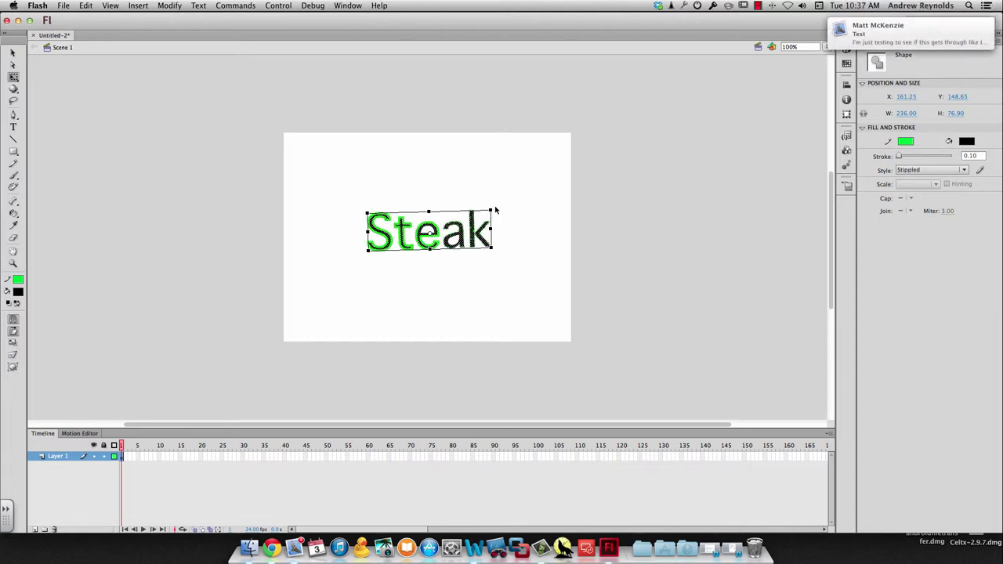
{"action": "left_click_drag", "start_coordinate": [492, 210], "coordinate": [335, 287]}
{"action": "left_click", "coordinate": [513, 230]}
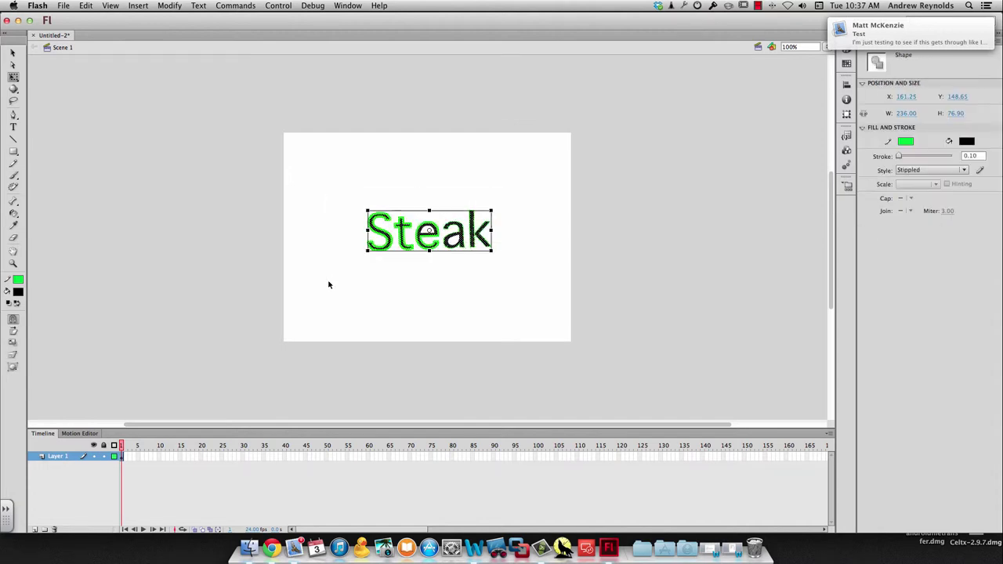
Step: Skew Steak along its top and right edges, then scale it to about 258 × 83 px
{"action": "left_click", "coordinate": [12, 332]}
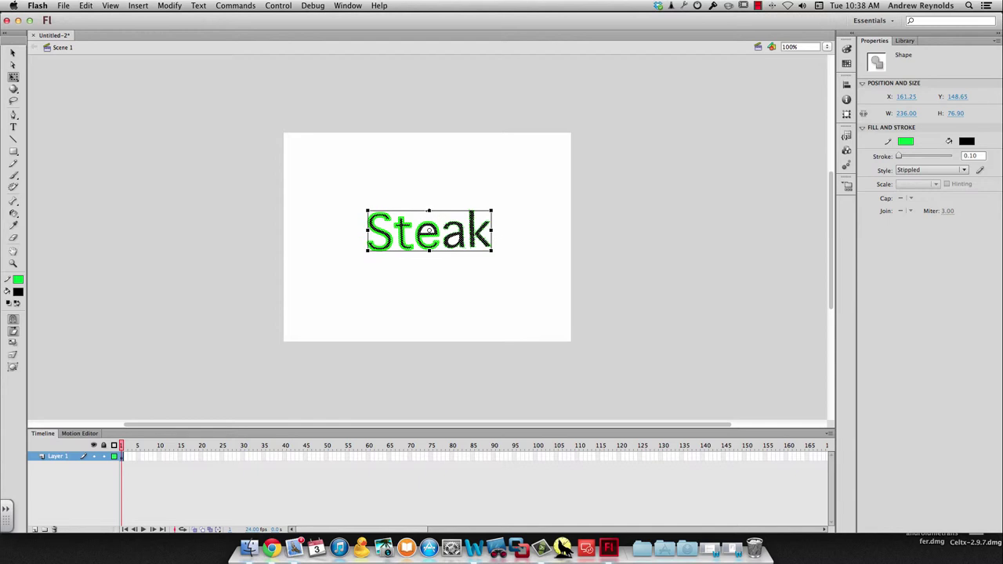
{"action": "mouse_move", "coordinate": [428, 210]}
{"action": "left_mouse_down"}
{"action": "mouse_move", "coordinate": [512, 210]}
{"action": "mouse_move", "coordinate": [329, 208]}
{"action": "mouse_move", "coordinate": [526, 217]}
{"action": "mouse_move", "coordinate": [429, 211]}
{"action": "left_mouse_up"}
{"action": "mouse_move", "coordinate": [493, 231]}
{"action": "left_mouse_down"}
{"action": "mouse_move", "coordinate": [492, 298]}
{"action": "mouse_move", "coordinate": [518, 109]}
{"action": "mouse_move", "coordinate": [510, 226]}
{"action": "left_mouse_up"}
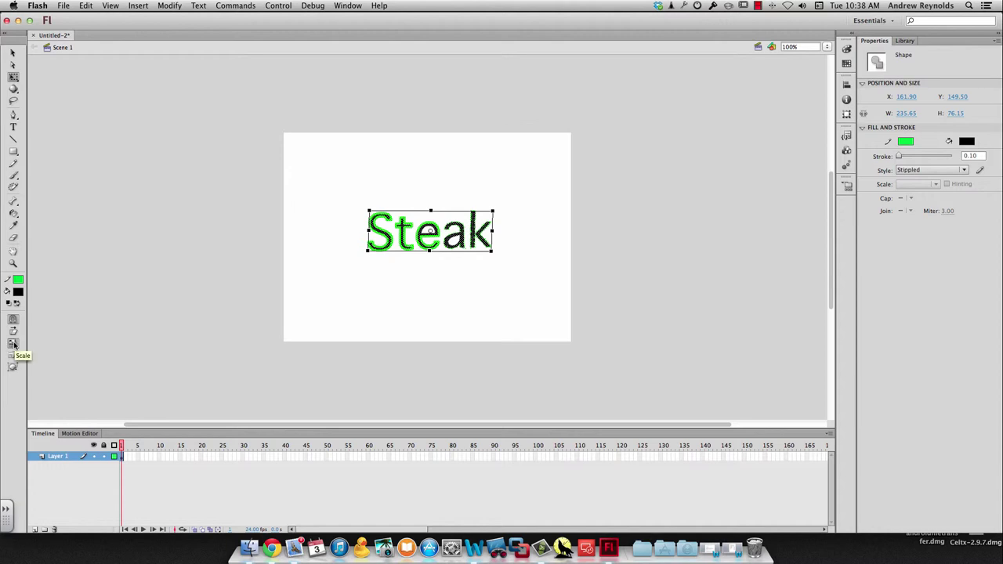
{"action": "left_click_drag", "start_coordinate": [368, 251], "coordinate": [353, 284]}
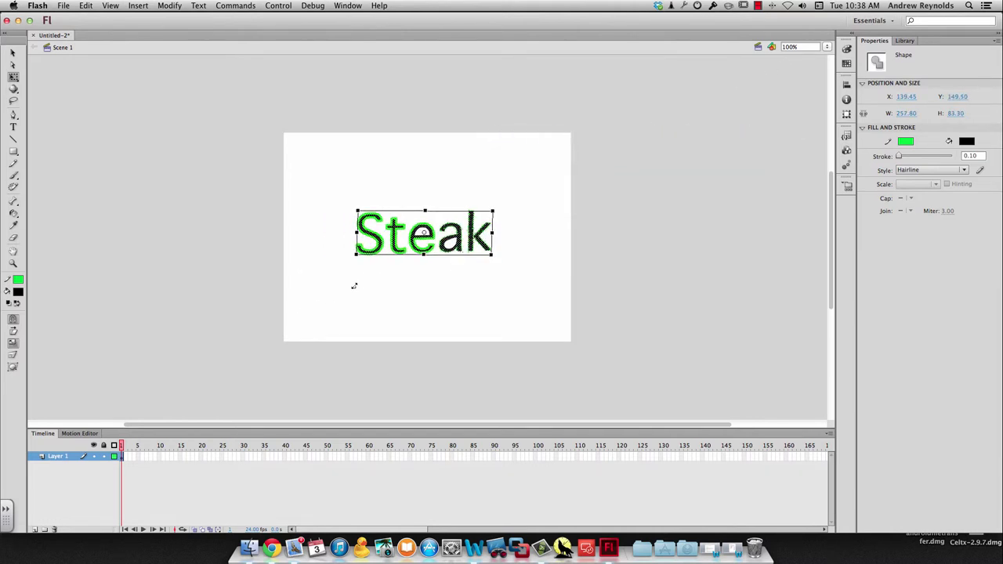
{"action": "left_click", "coordinate": [12, 357]}
{"action": "left_click_drag", "start_coordinate": [358, 210], "coordinate": [263, 127]}
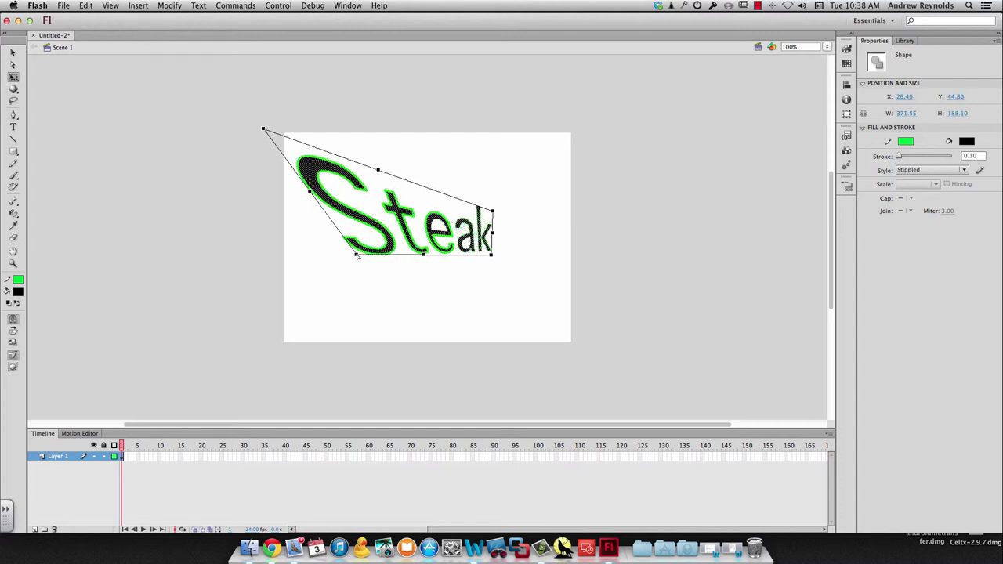
{"action": "left_click_drag", "start_coordinate": [357, 255], "coordinate": [212, 341]}
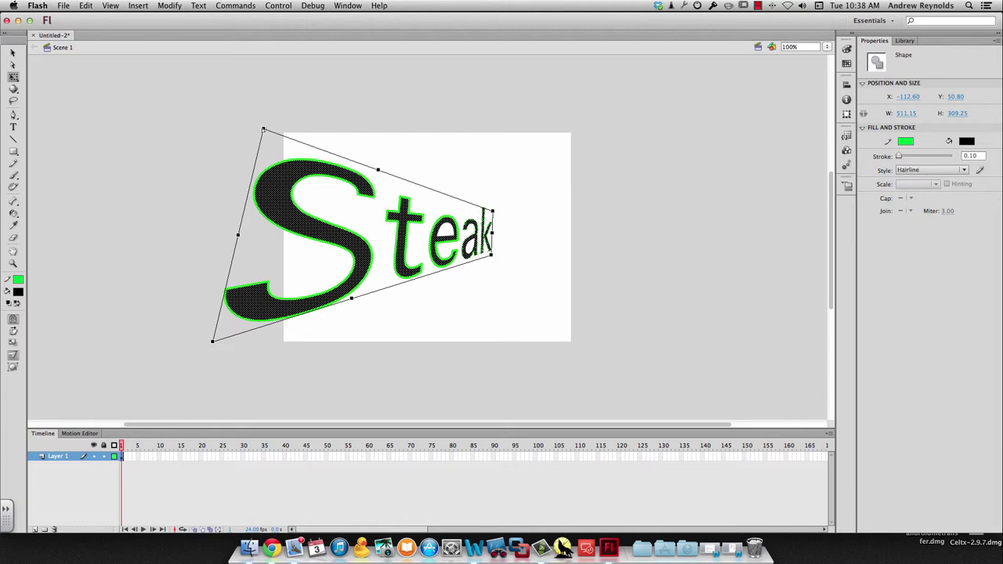
{"action": "left_click_drag", "start_coordinate": [262, 128], "coordinate": [210, 116]}
{"action": "left_click", "coordinate": [409, 303]}
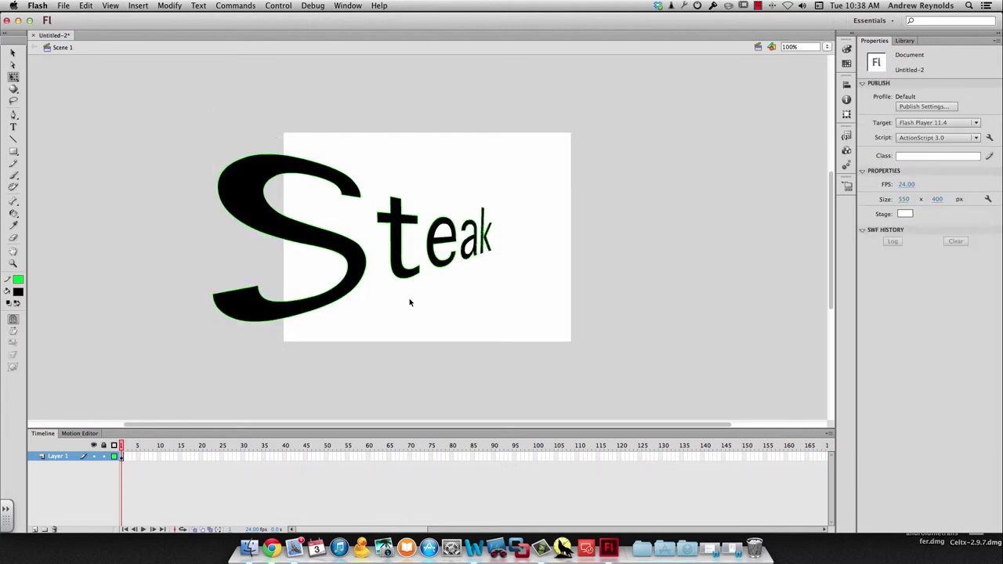
{"action": "key", "text": "super+z"}
{"action": "key", "text": "super+z"}
{"action": "key", "text": "super+z"}
{"action": "key", "text": "super+z"}
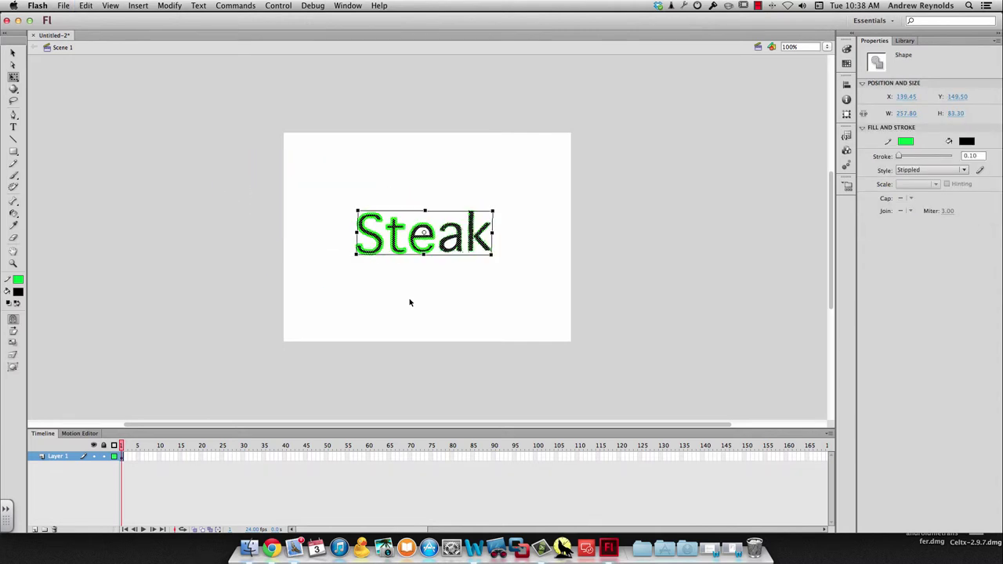
Step: Warp Steak with envelope handles: curl and heighten the S, stretch the k, bulge the top
{"action": "left_click", "coordinate": [16, 368]}
{"action": "left_click_drag", "start_coordinate": [356, 246], "coordinate": [320, 239]}
{"action": "left_click_drag", "start_coordinate": [379, 256], "coordinate": [379, 302]}
{"action": "left_click_drag", "start_coordinate": [492, 255], "coordinate": [539, 307]}
{"action": "left_click_drag", "start_coordinate": [492, 214], "coordinate": [534, 175]}
{"action": "left_click_drag", "start_coordinate": [402, 212], "coordinate": [408, 174]}
{"action": "left_click_drag", "start_coordinate": [424, 211], "coordinate": [463, 177]}
{"action": "left_click_drag", "start_coordinate": [358, 211], "coordinate": [337, 170]}
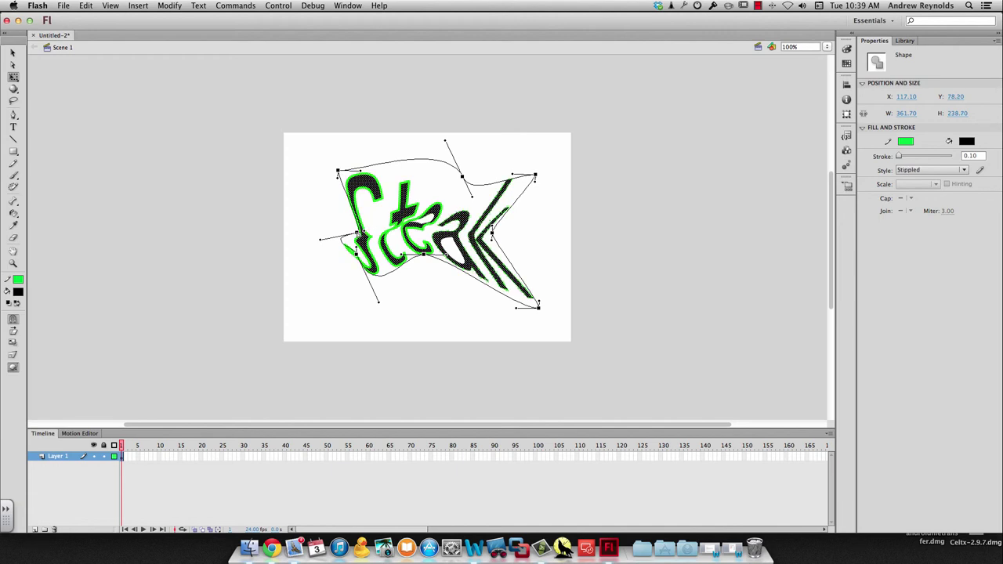
{"action": "left_click_drag", "start_coordinate": [358, 234], "coordinate": [311, 225]}
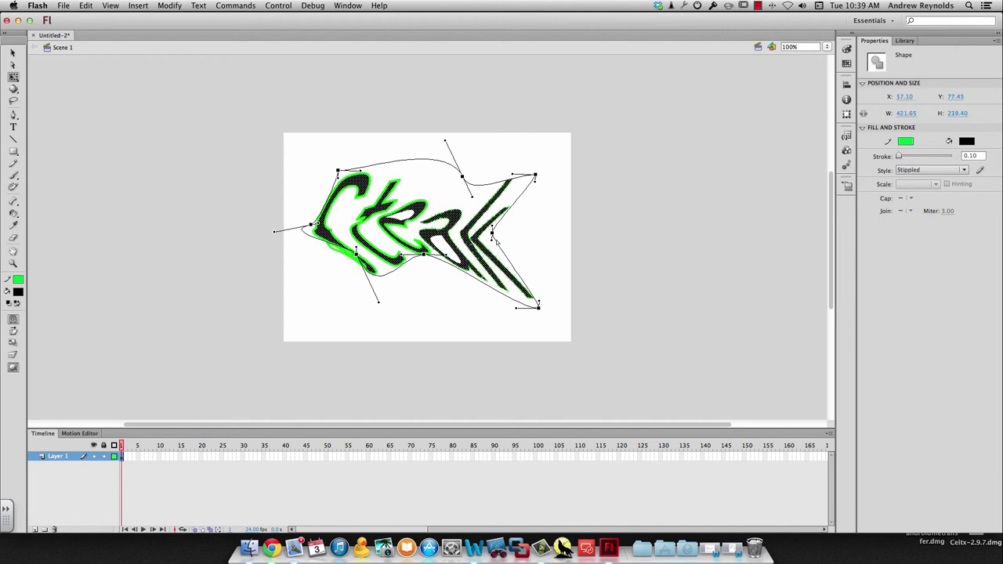
{"action": "left_click_drag", "start_coordinate": [492, 232], "coordinate": [534, 232]}
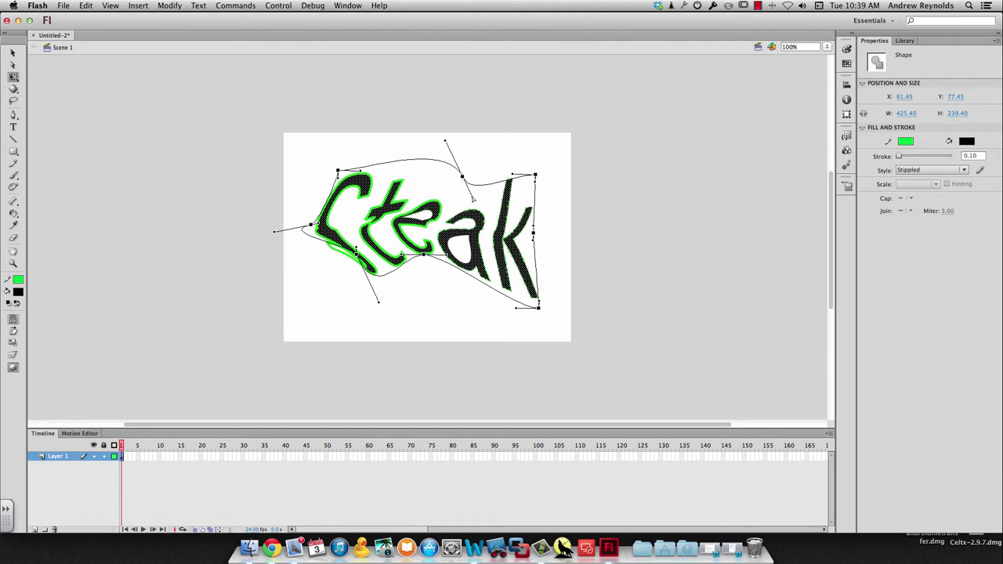
{"action": "left_click_drag", "start_coordinate": [471, 199], "coordinate": [486, 185]}
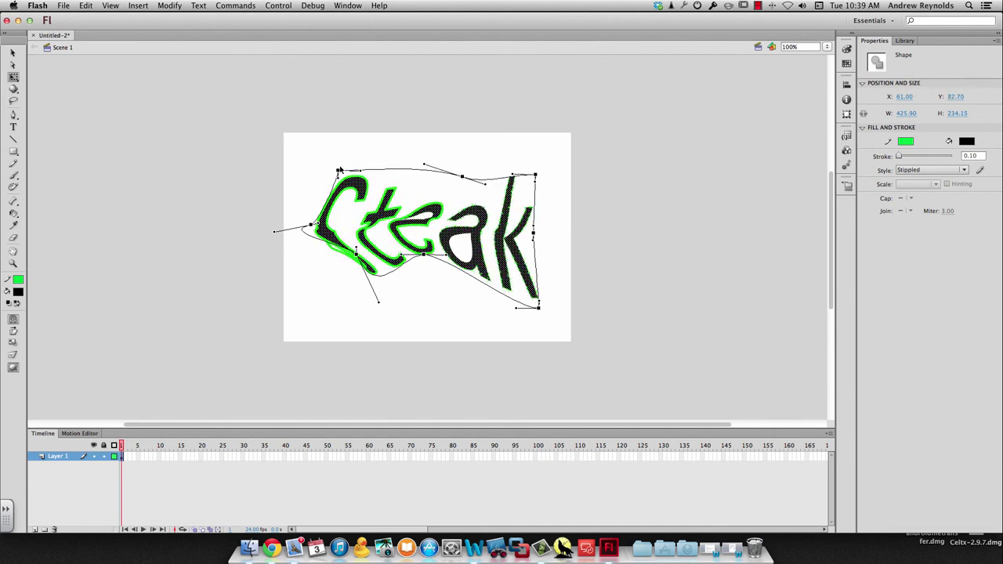
{"action": "left_click_drag", "start_coordinate": [338, 170], "coordinate": [325, 151]}
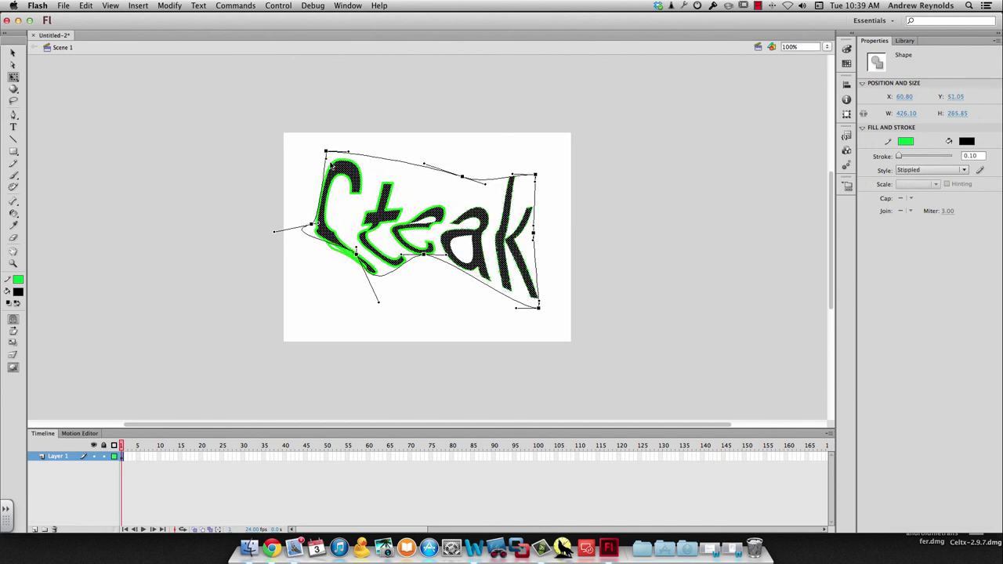